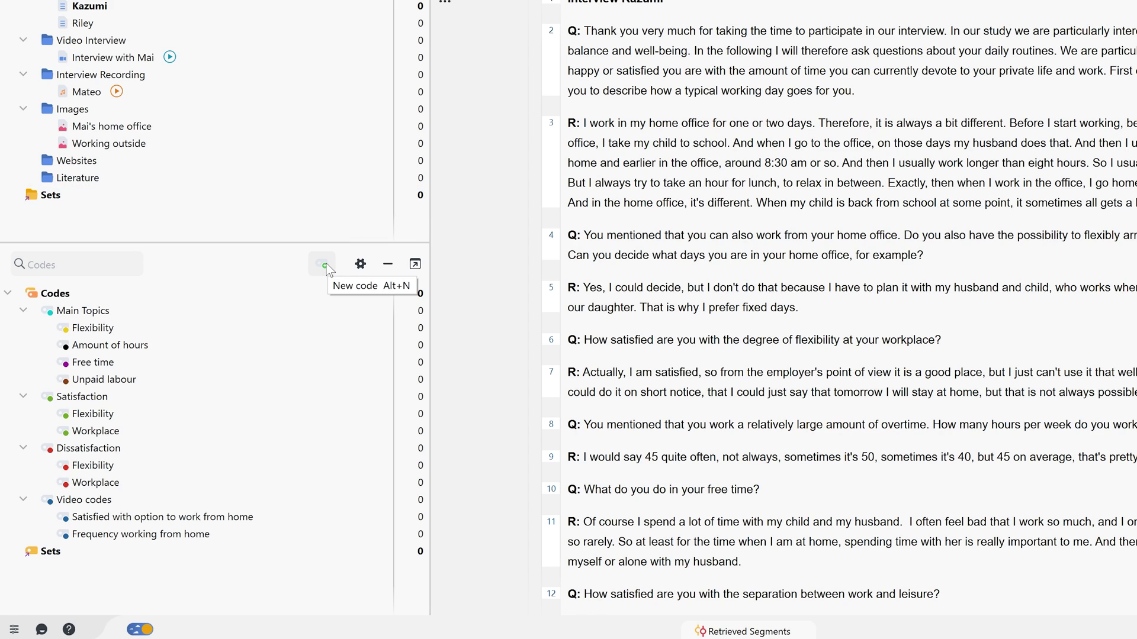
- Create an orange subcode named 'Typical workday' under Main Topics
{"action": "mouse_move", "coordinate": [332, 305]}
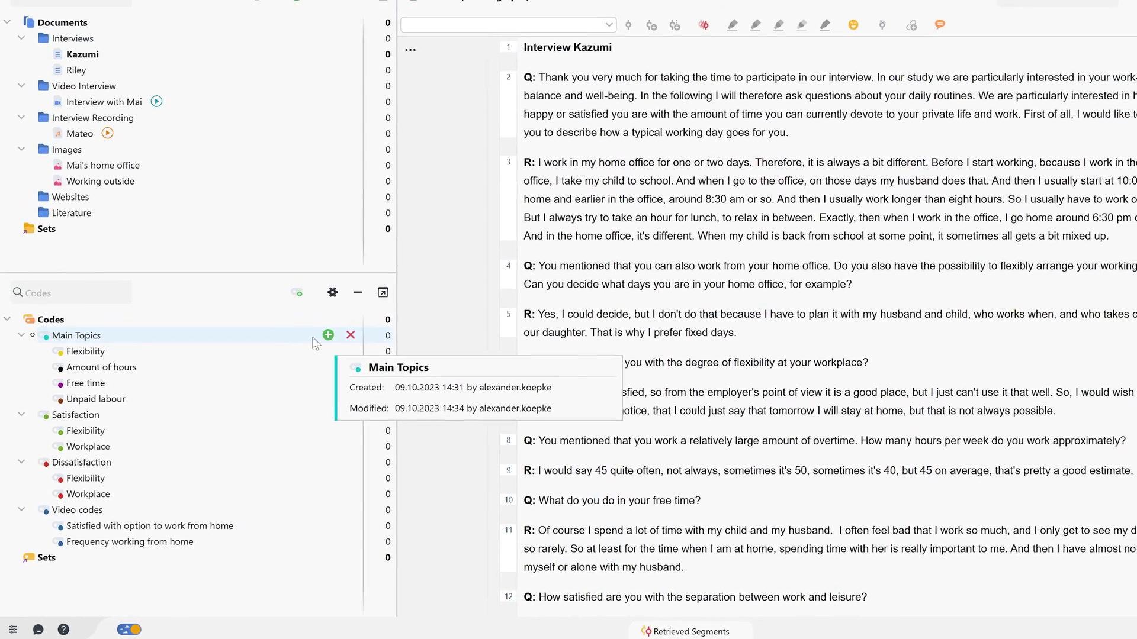
{"action": "right_click", "coordinate": [314, 339]}
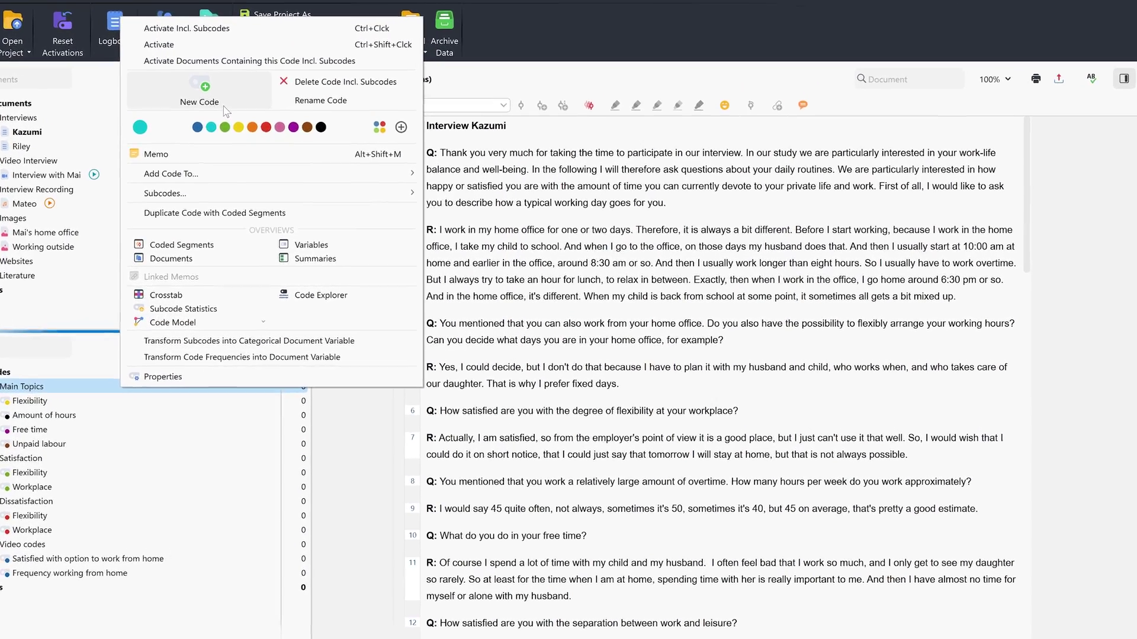
{"action": "left_click", "coordinate": [225, 110]}
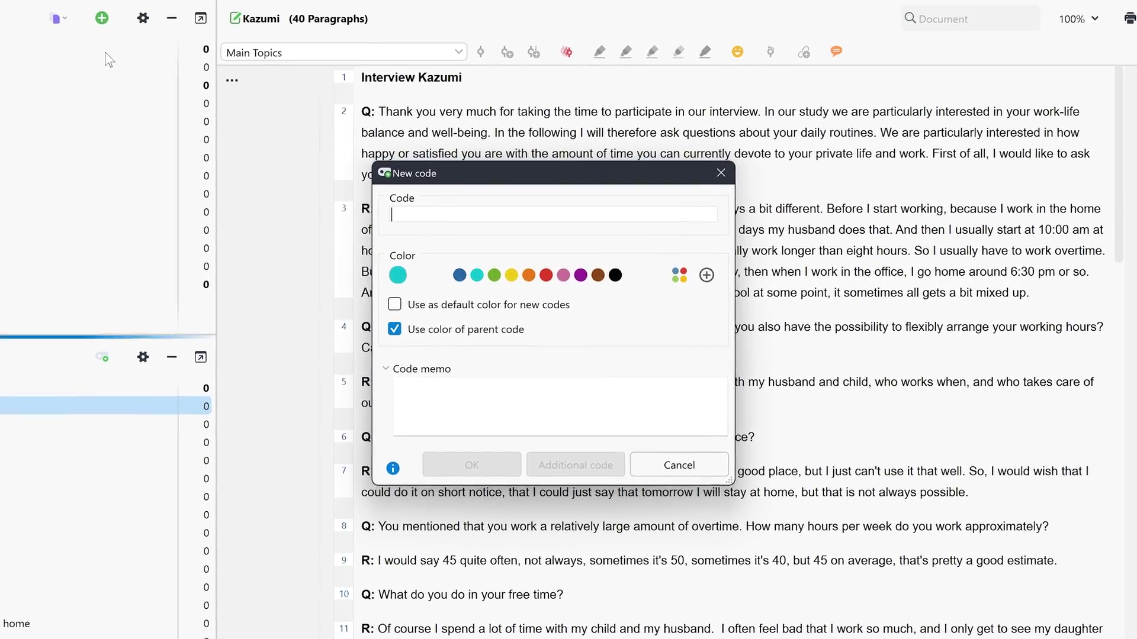
{"action": "type", "text": "Typical workday"}
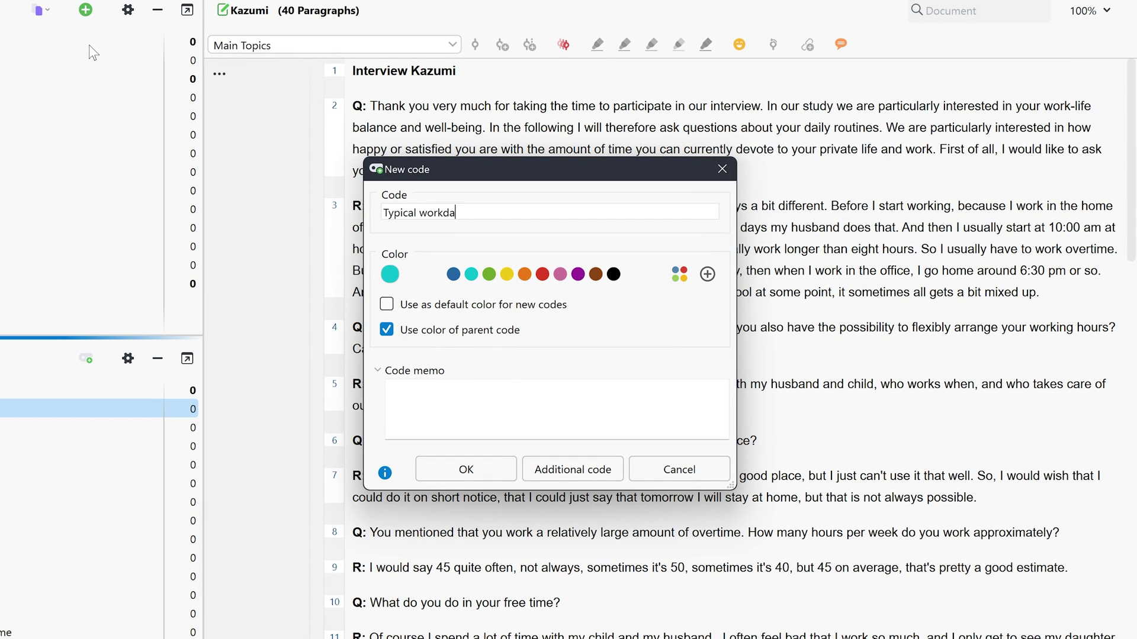
{"action": "left_click", "coordinate": [524, 274]}
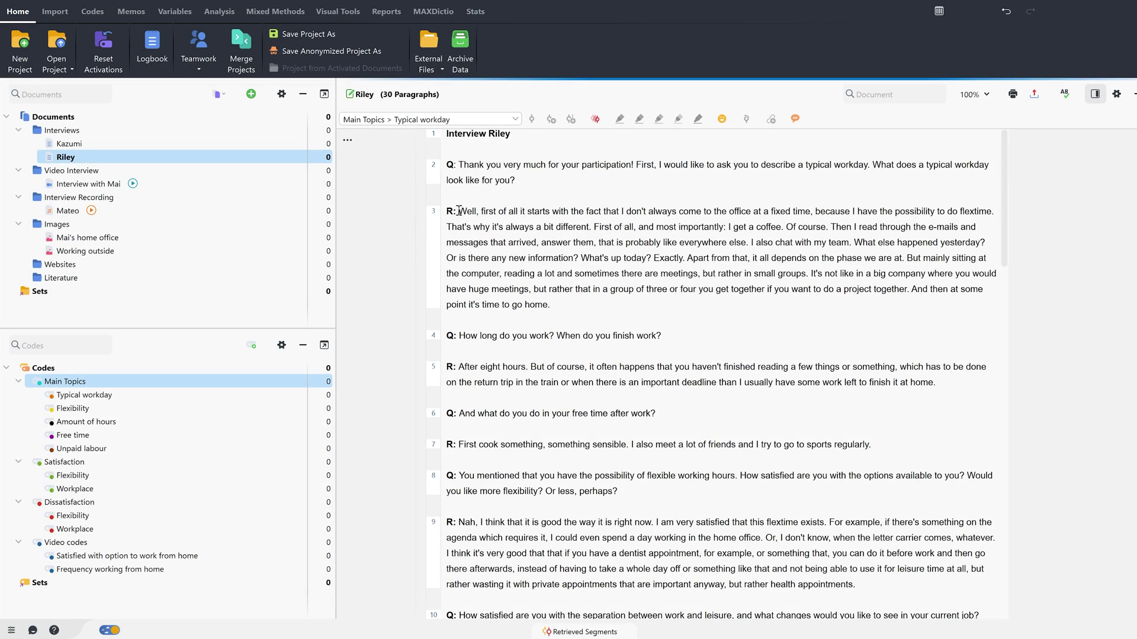
- Select Riley's workday answer, then code the 0:00:08.8–0:00:12.2 video clip as Frequency working from home
{"action": "left_click_drag", "start_coordinate": [459, 211], "coordinate": [512, 259]}
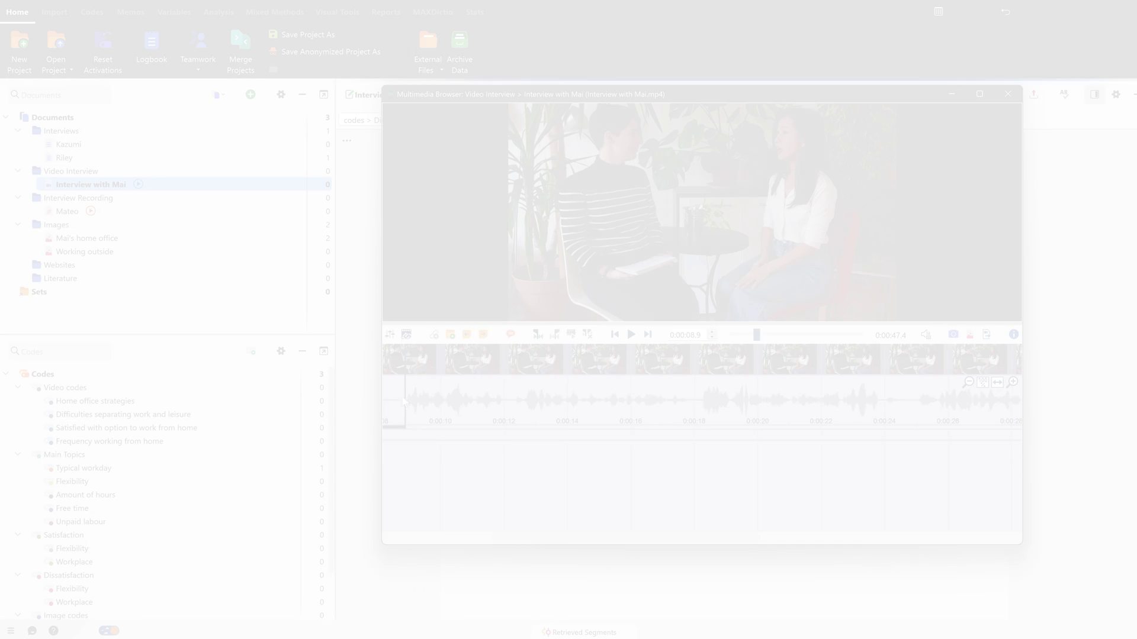
{"action": "left_click_drag", "start_coordinate": [404, 401], "coordinate": [509, 402]}
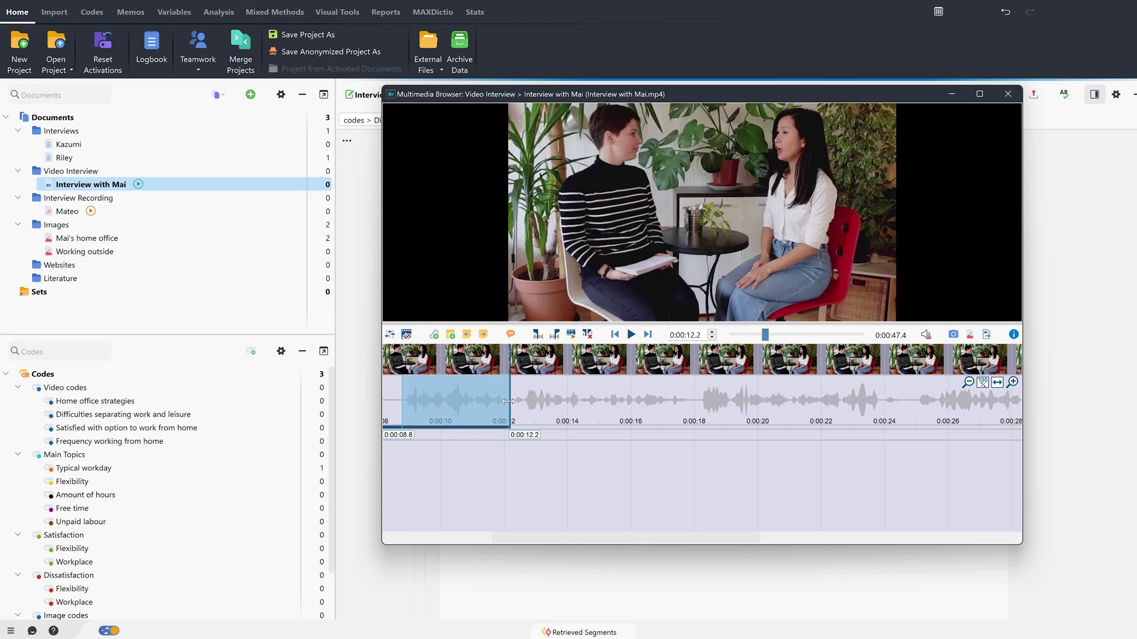
{"action": "left_click_drag", "start_coordinate": [131, 441], "coordinate": [408, 403]}
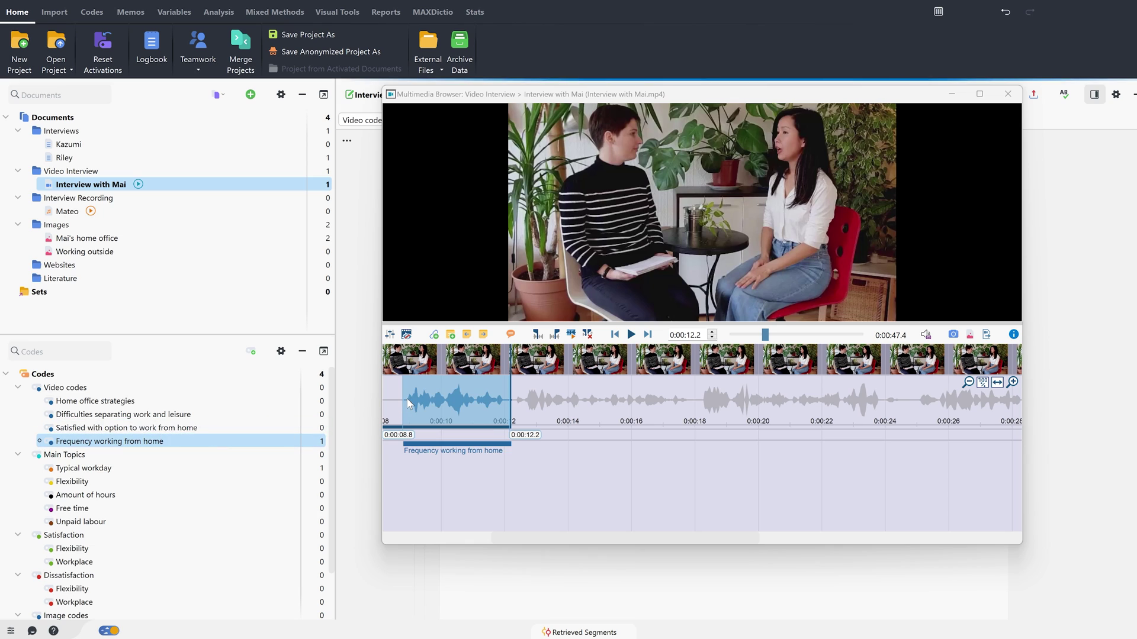
{"action": "left_click_drag", "start_coordinate": [695, 401], "coordinate": [900, 401]}
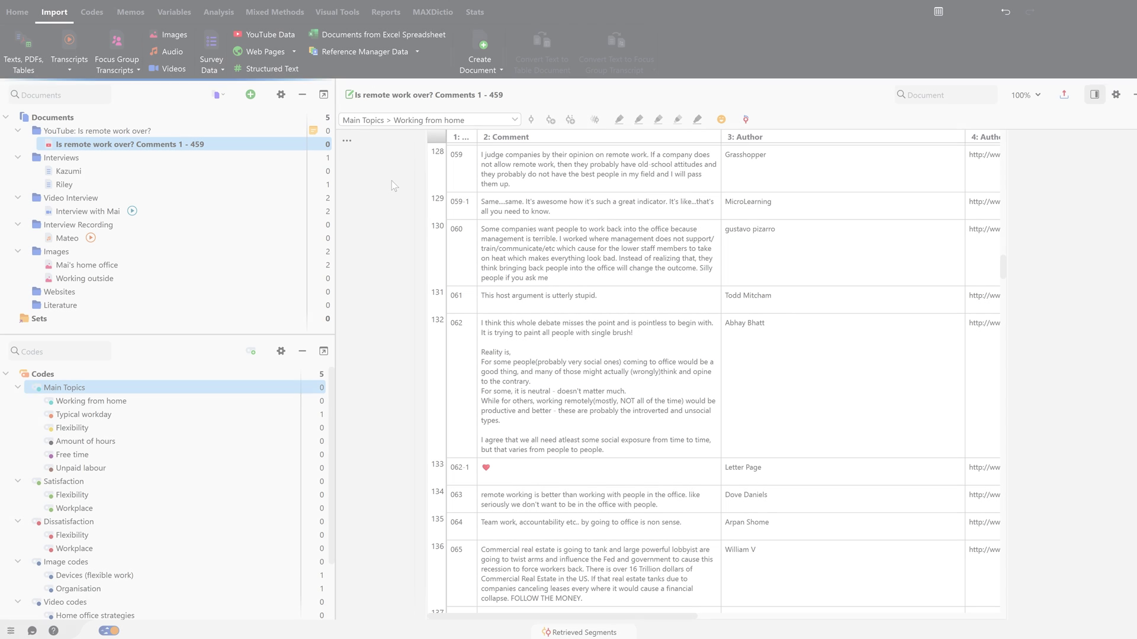
- Code YouTube comment 059 with Working from home and select the start of Riley's flextime answer
{"action": "left_click_drag", "start_coordinate": [481, 154], "coordinate": [502, 181]}
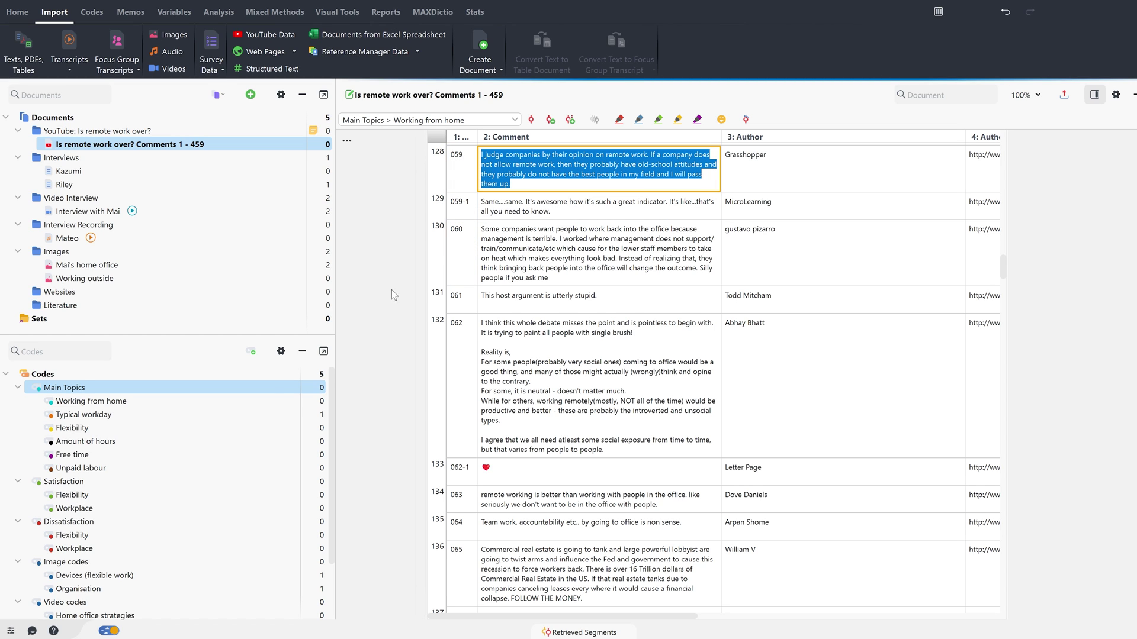
{"action": "left_click_drag", "start_coordinate": [91, 400], "coordinate": [553, 165]}
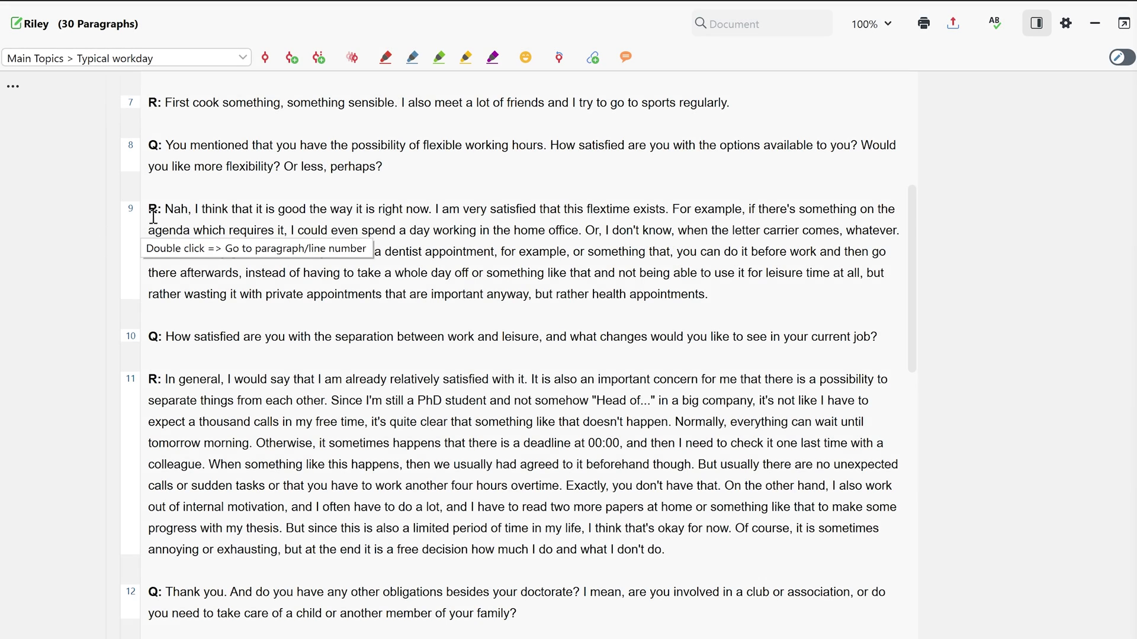
{"action": "left_click_drag", "start_coordinate": [161, 210], "coordinate": [670, 210]}
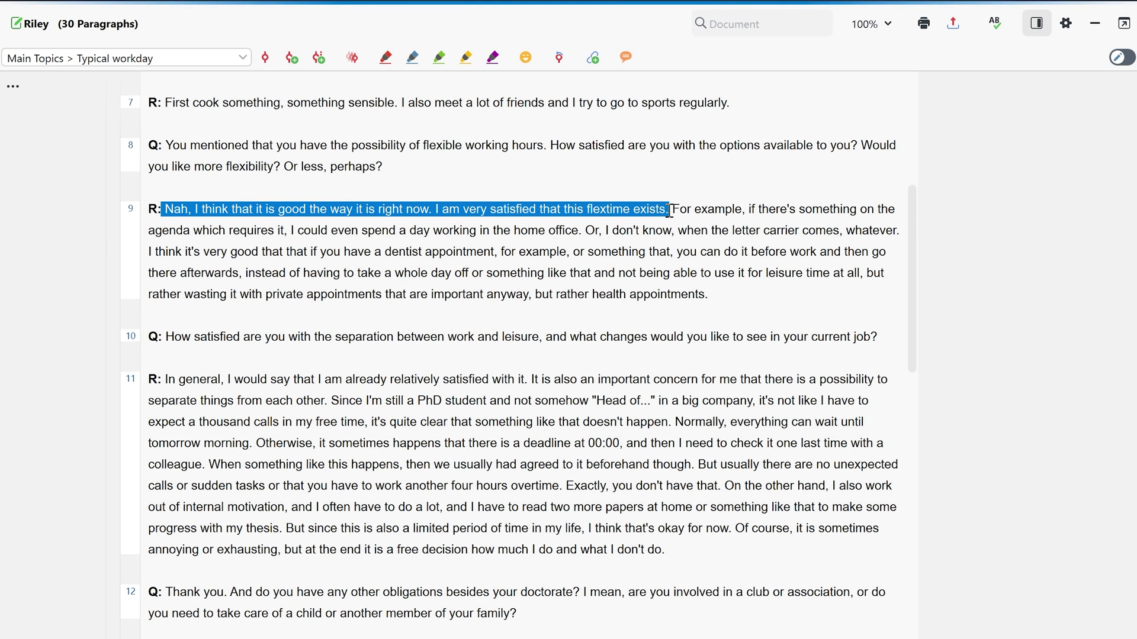
- Code the selected paragraph 9 passage with a new pink top-level code 'Flextime'
{"action": "right_click", "coordinate": [383, 211]}
{"action": "left_click", "coordinate": [379, 222]}
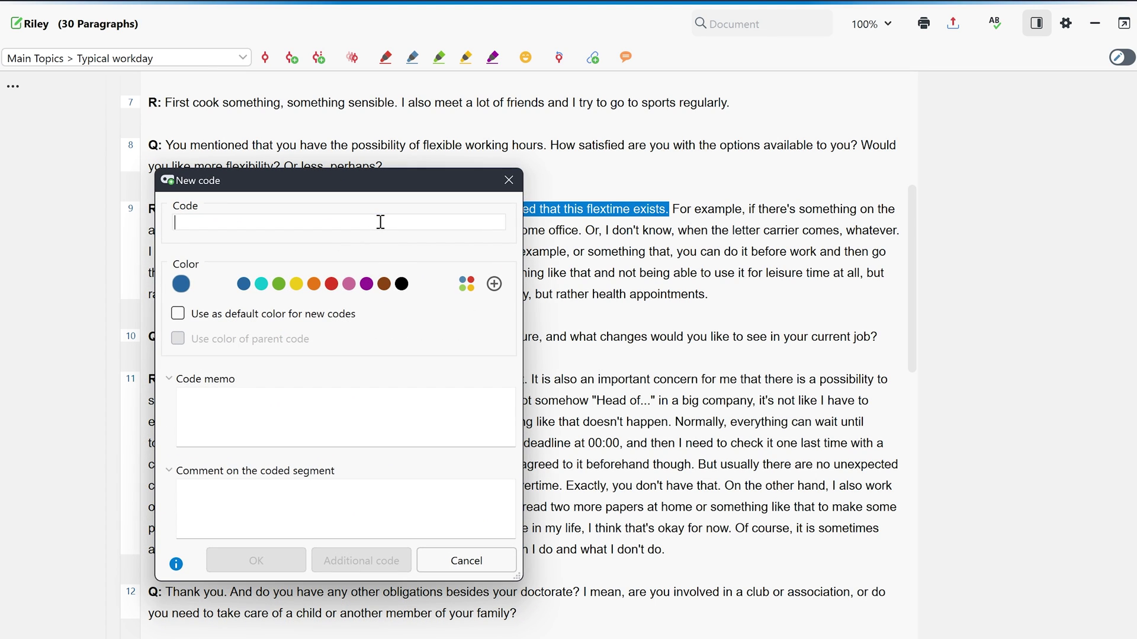
{"action": "type", "text": "Flex"}
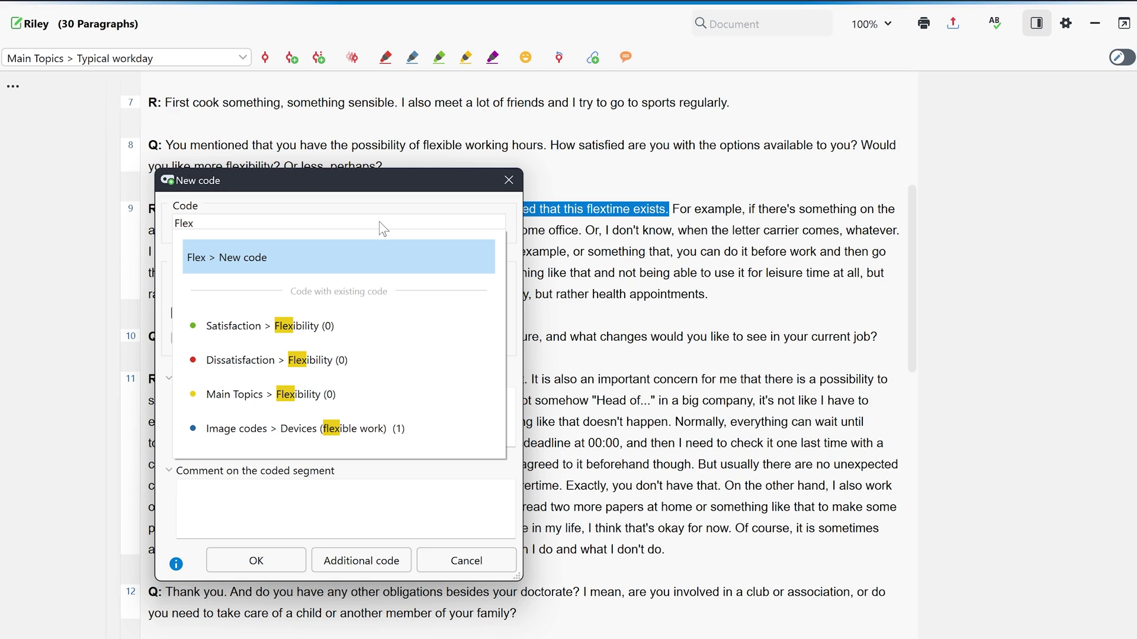
{"action": "key", "text": "Escape"}
{"action": "type", "text": "time"}
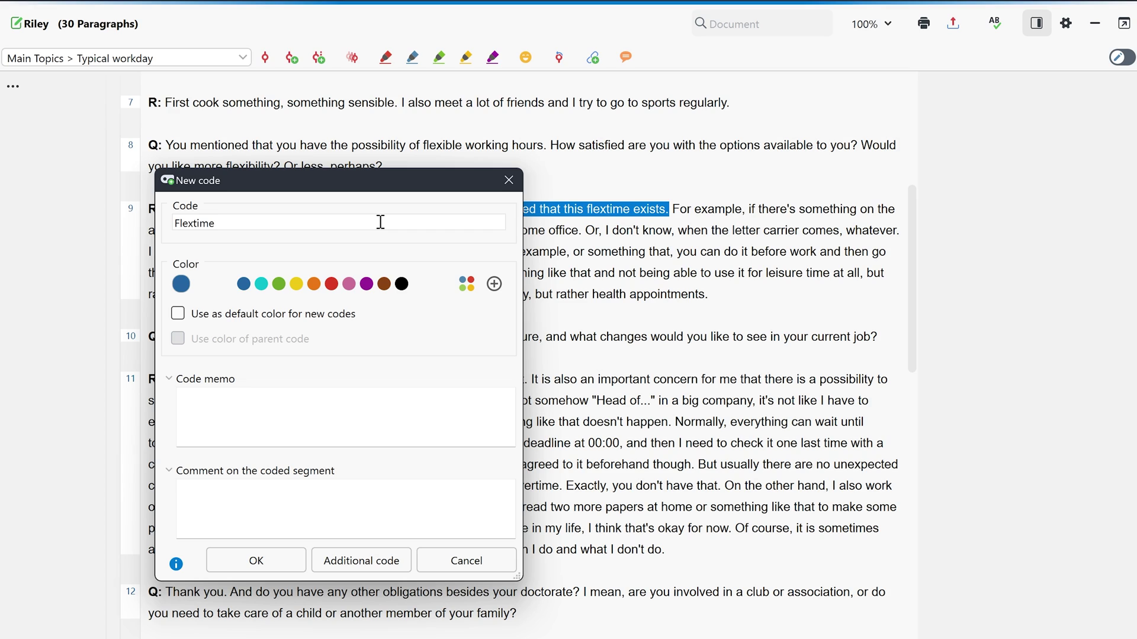
{"action": "left_click", "coordinate": [350, 284]}
{"action": "left_click", "coordinate": [276, 559]}
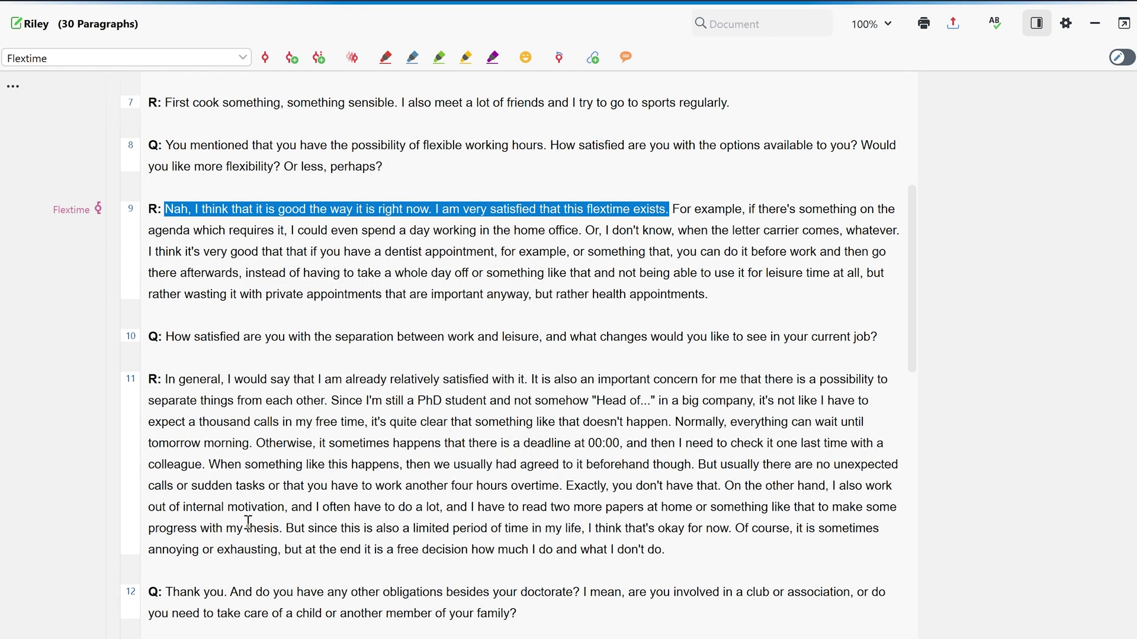
- Extend the Flextime coded segment so it ends at 'whatever.'
{"action": "left_click", "coordinate": [288, 211]}
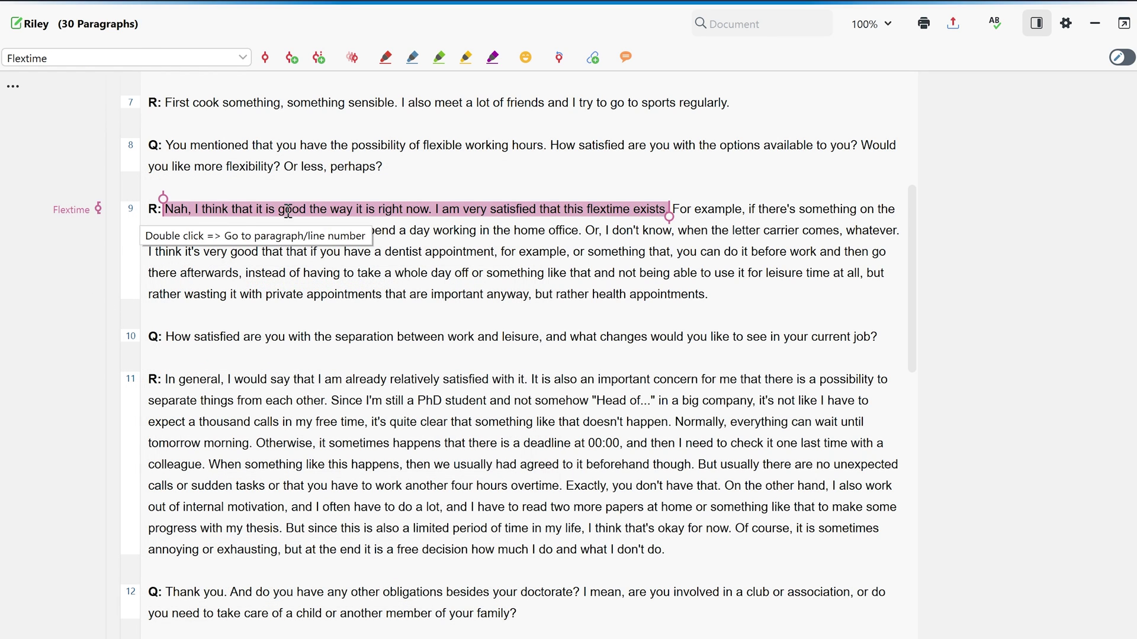
{"action": "left_click_drag", "start_coordinate": [669, 218], "coordinate": [900, 232]}
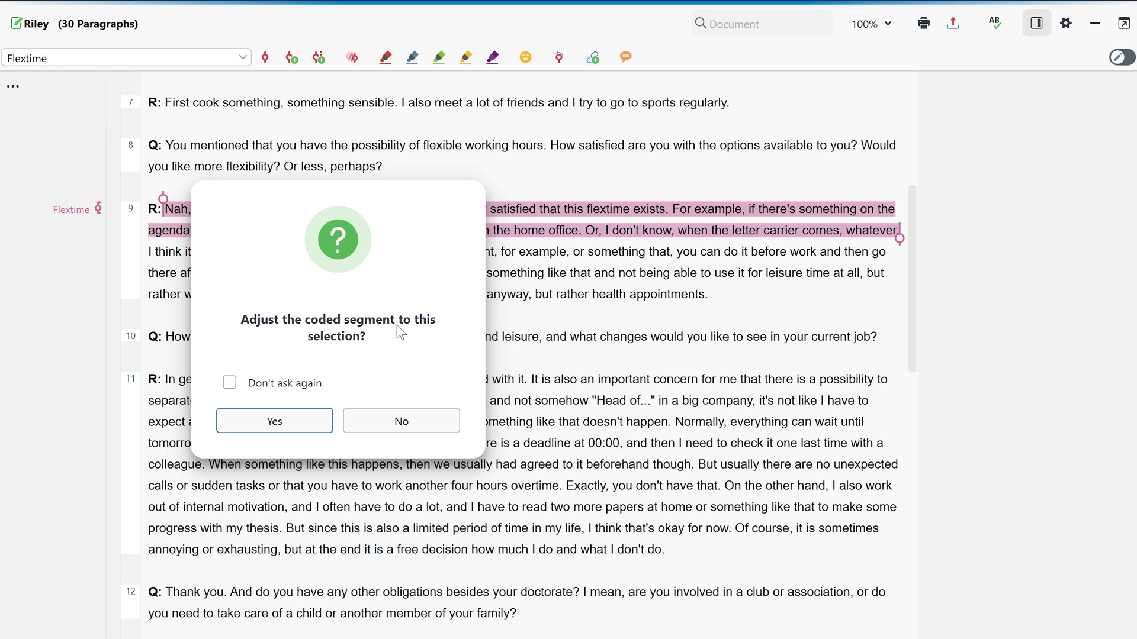
{"action": "left_click", "coordinate": [276, 420]}
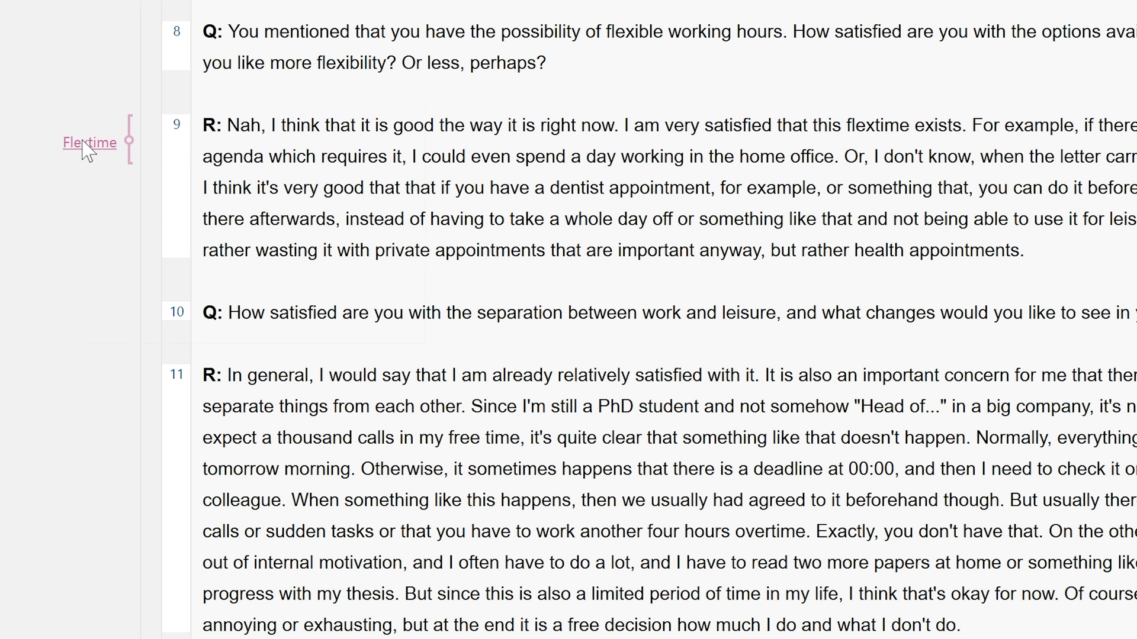
- Set the Flextime segment's coding weight to 50
{"action": "right_click", "coordinate": [88, 152]}
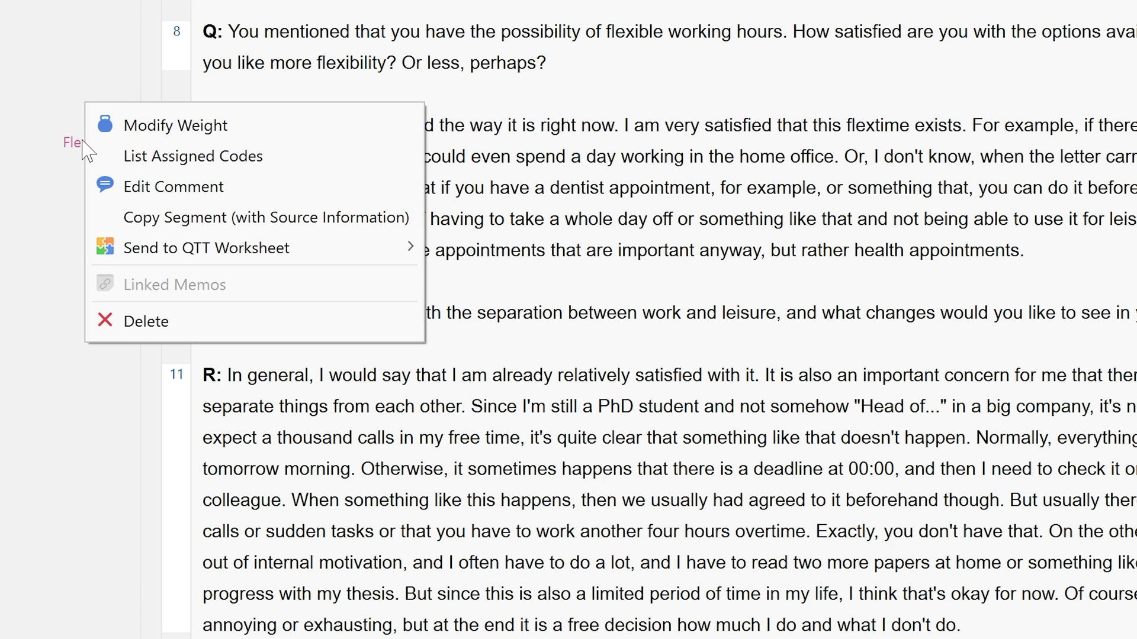
{"action": "left_click", "coordinate": [330, 136]}
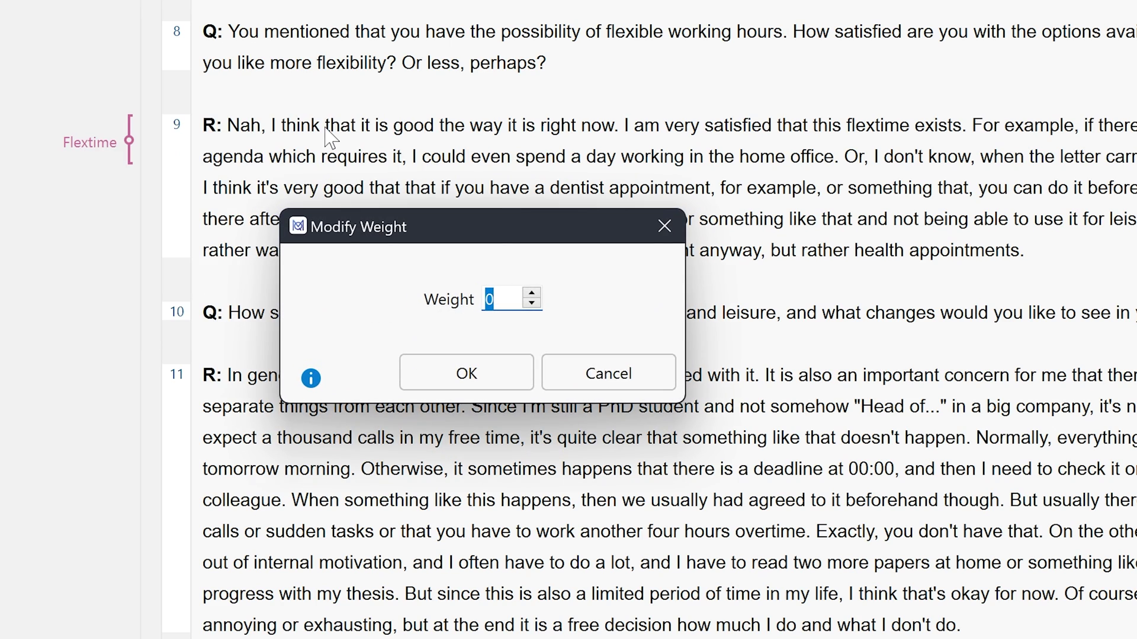
{"action": "type", "text": "50"}
{"action": "key", "text": "Return"}
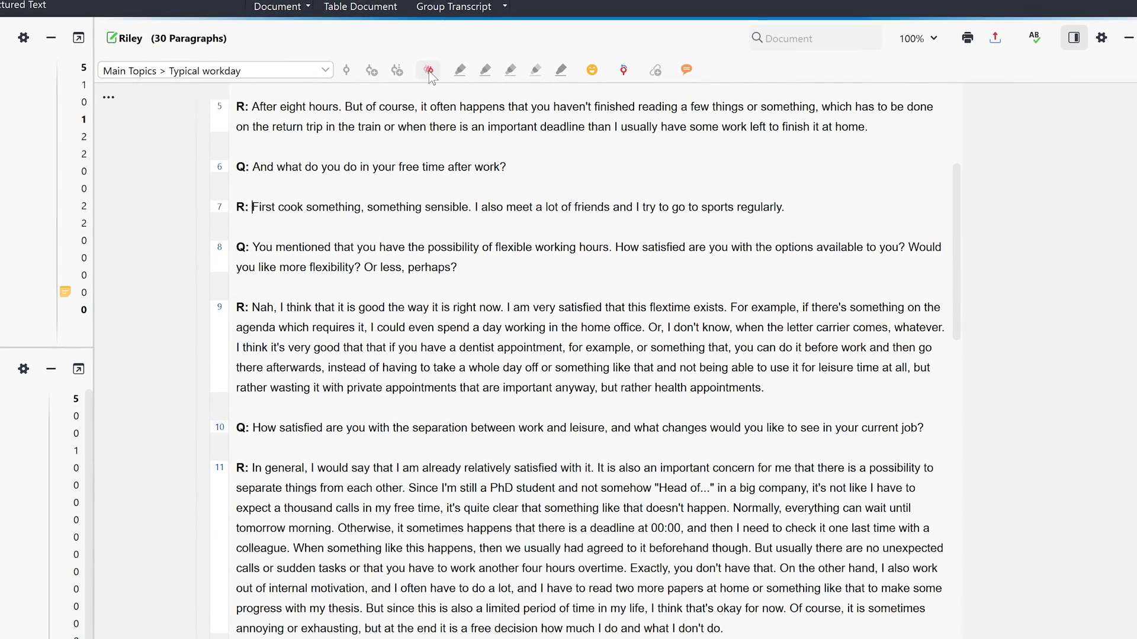
- Code 'First cook something' in paragraph 7 with a new Cooking code
{"action": "left_click_drag", "start_coordinate": [251, 208], "coordinate": [361, 211]}
{"action": "left_click", "coordinate": [368, 272]}
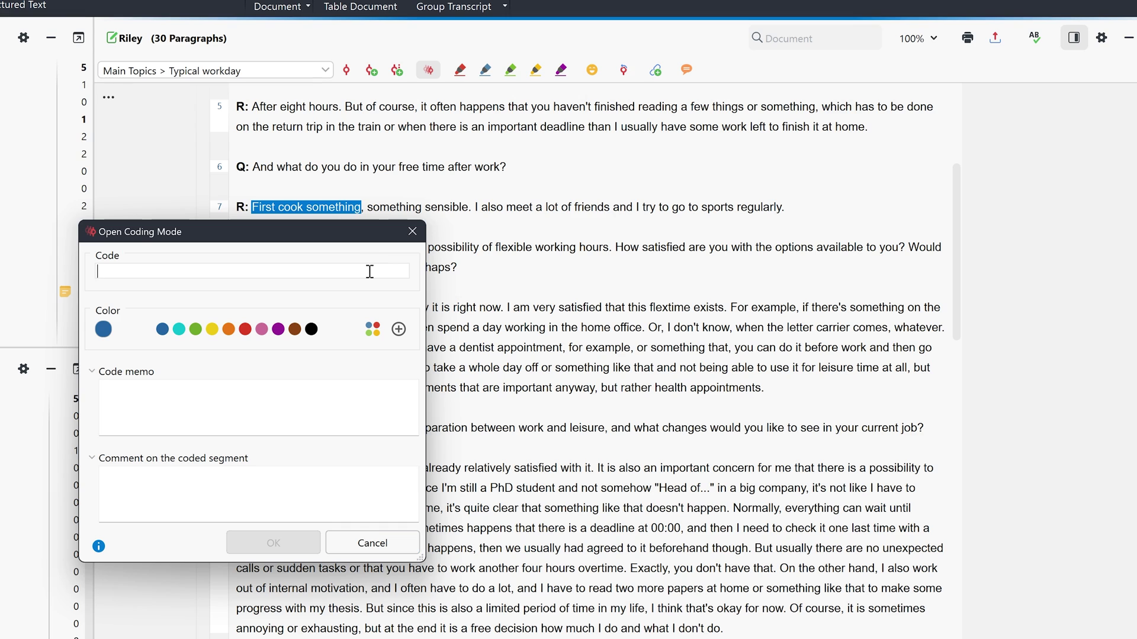
{"action": "type", "text": "Cooking"}
{"action": "key", "text": "Return"}
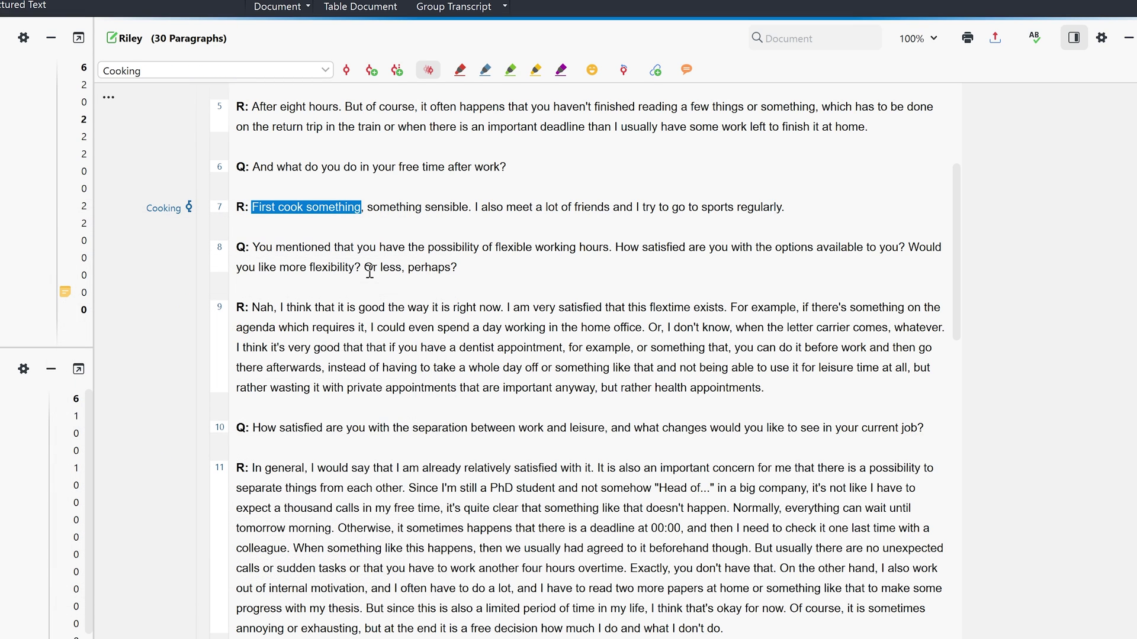
- Code the meeting-friends phrase as 'Meeting friends' and 'important deadline' in paragraph 5 in vivo
{"action": "left_click_drag", "start_coordinate": [476, 208], "coordinate": [610, 210]}
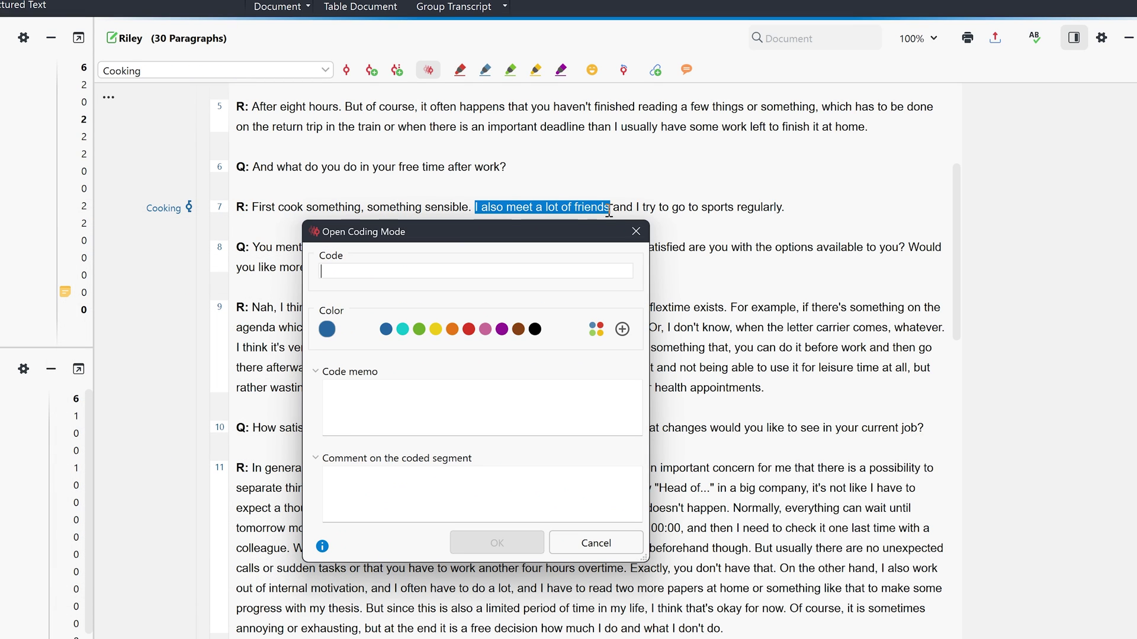
{"action": "type", "text": "Meeting friends"}
{"action": "key", "text": "Return"}
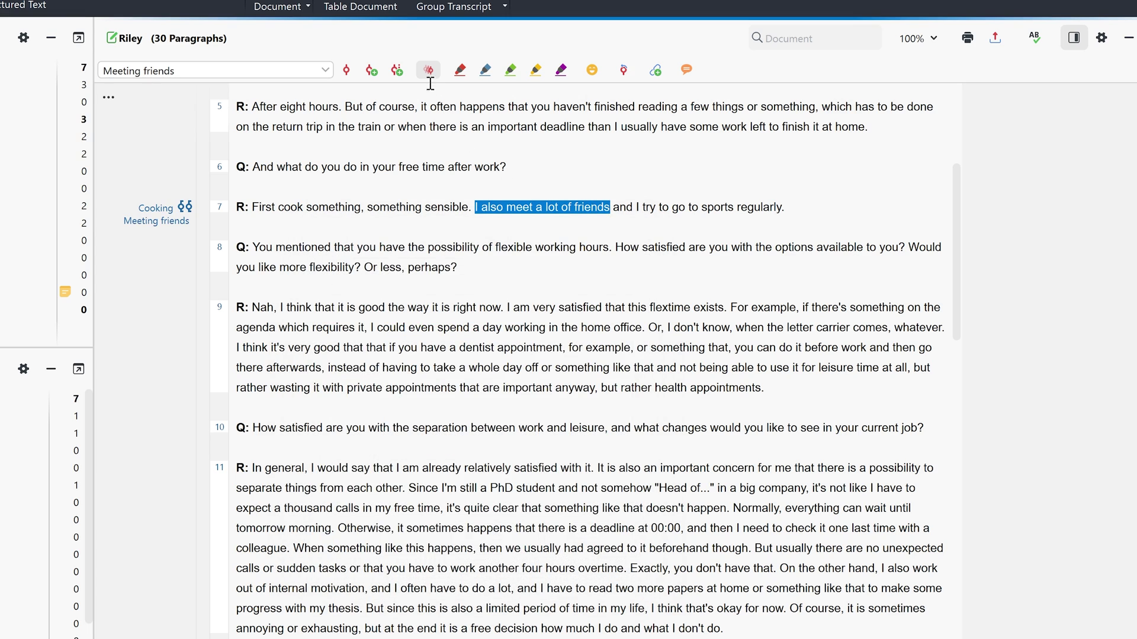
{"action": "left_click_drag", "start_coordinate": [488, 126], "coordinate": [582, 126]}
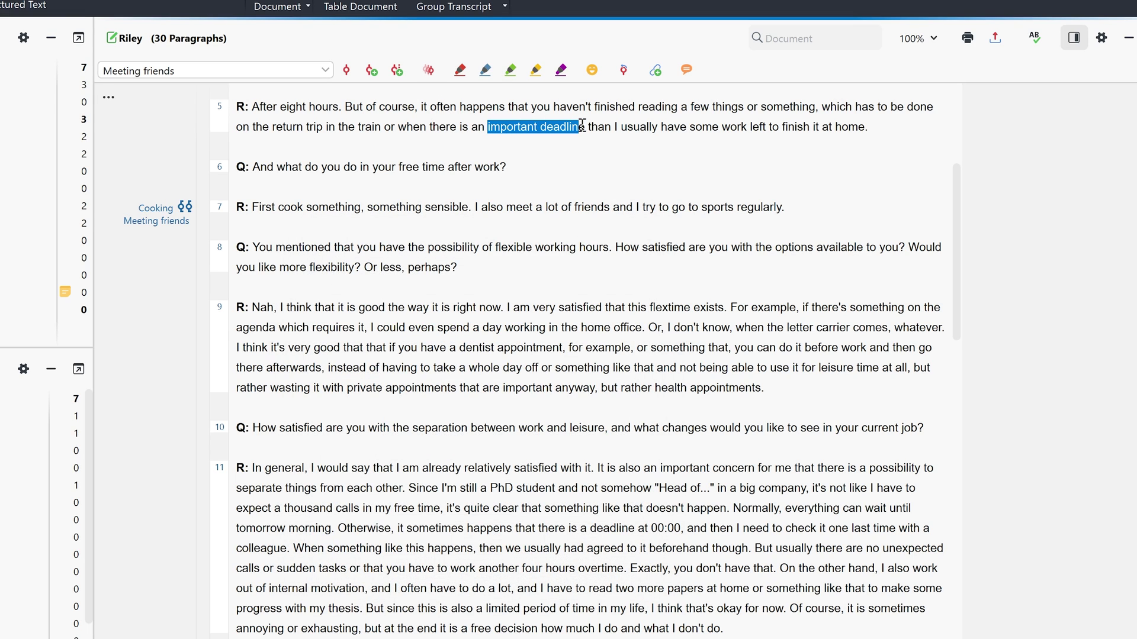
{"action": "left_click", "coordinate": [399, 76]}
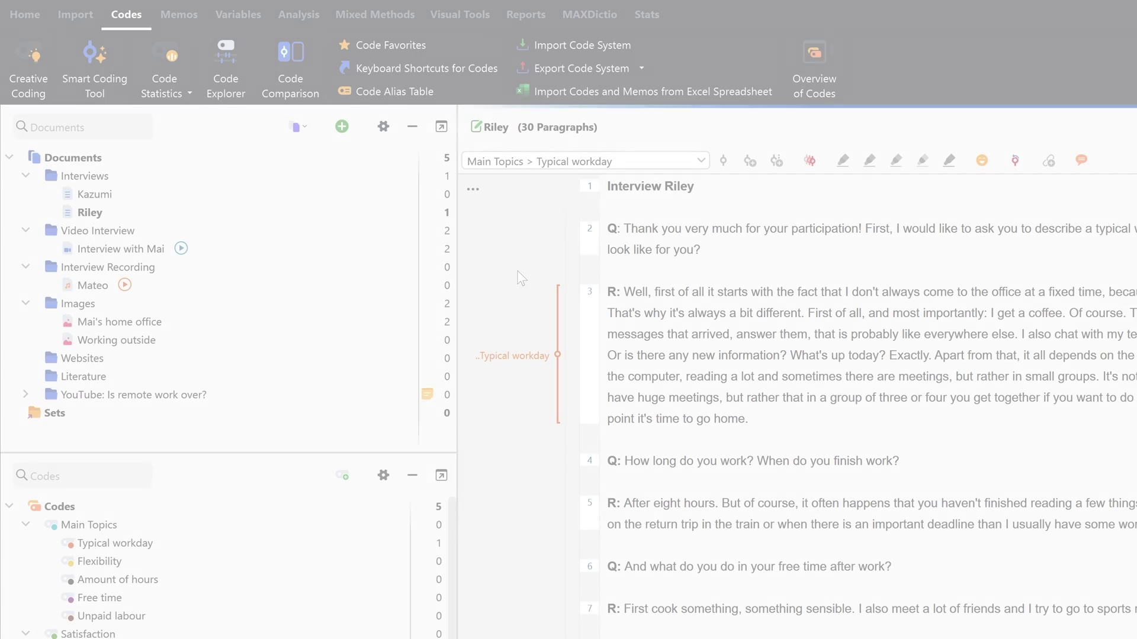
- Assign Ctrl+1, Ctrl+2 and Ctrl+3 to Typical workday, Flexibility and Amount of hours
{"action": "left_click", "coordinate": [432, 73]}
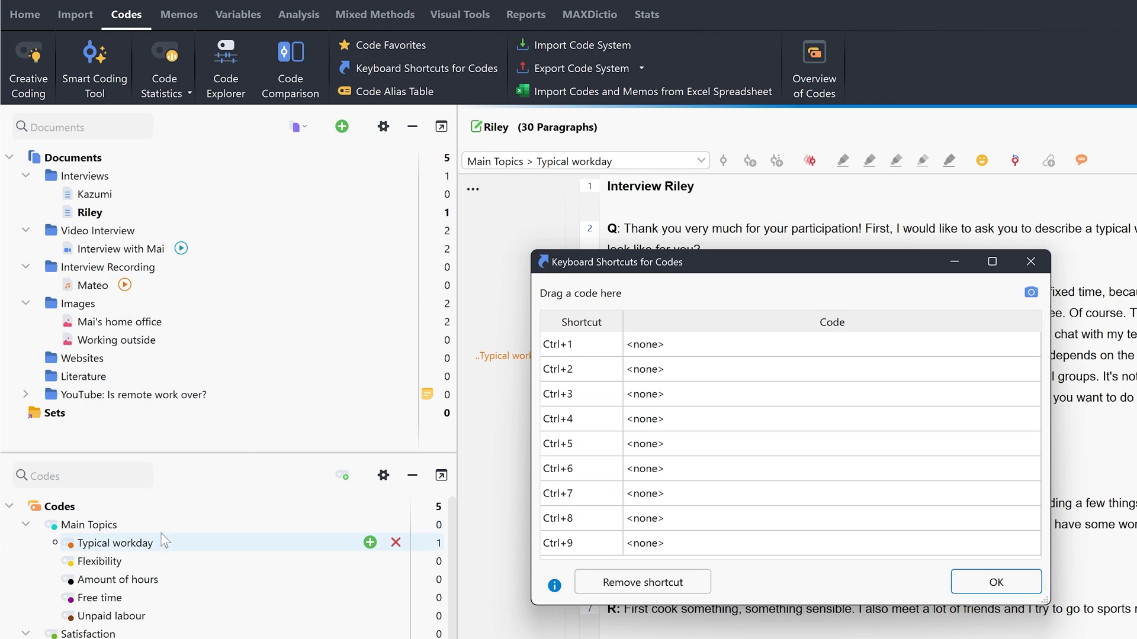
{"action": "left_click_drag", "start_coordinate": [160, 543], "coordinate": [700, 354]}
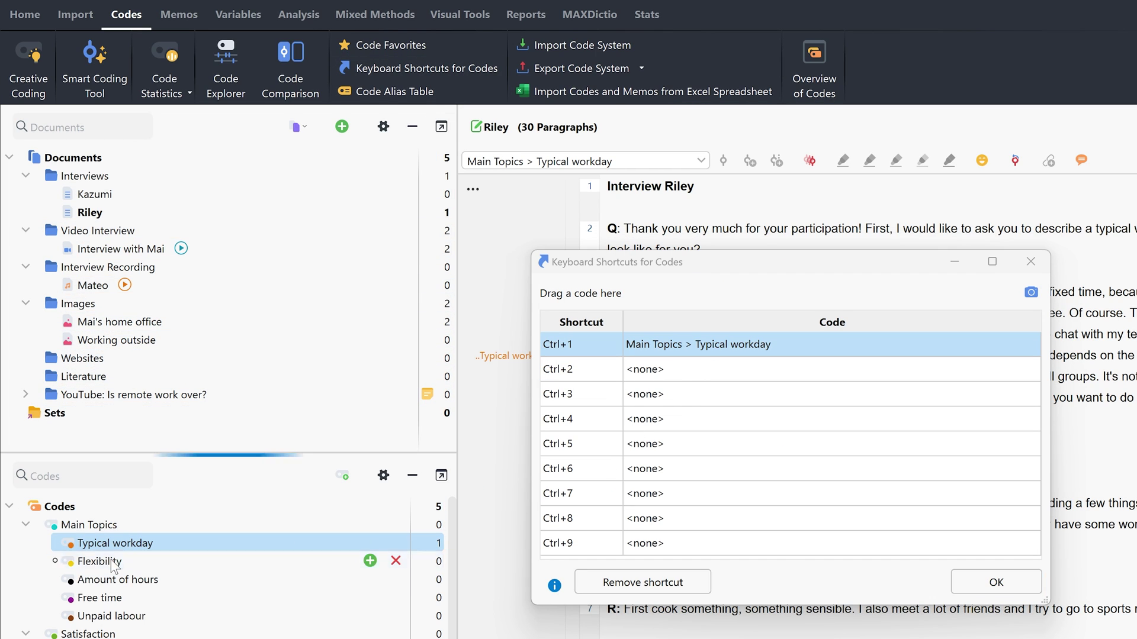
{"action": "left_click_drag", "start_coordinate": [99, 561], "coordinate": [686, 372]}
{"action": "left_click_drag", "start_coordinate": [118, 580], "coordinate": [718, 402]}
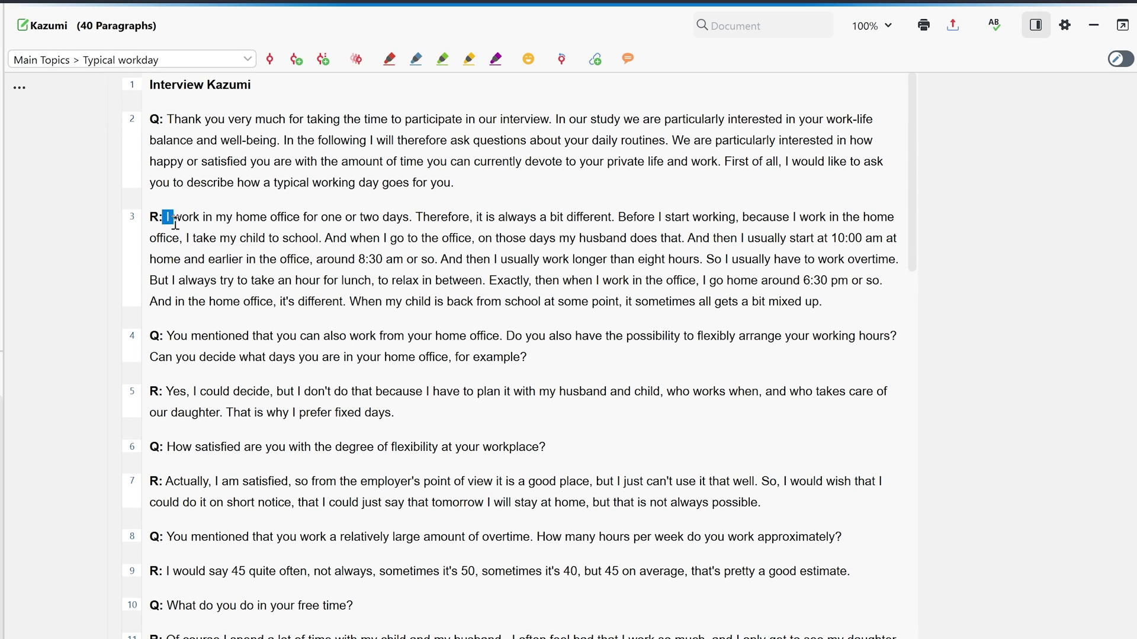
- Code Kazumi's whole paragraph 3 answer with Main Topics > Typical workday
{"action": "left_click_drag", "start_coordinate": [163, 217], "coordinate": [824, 302]}
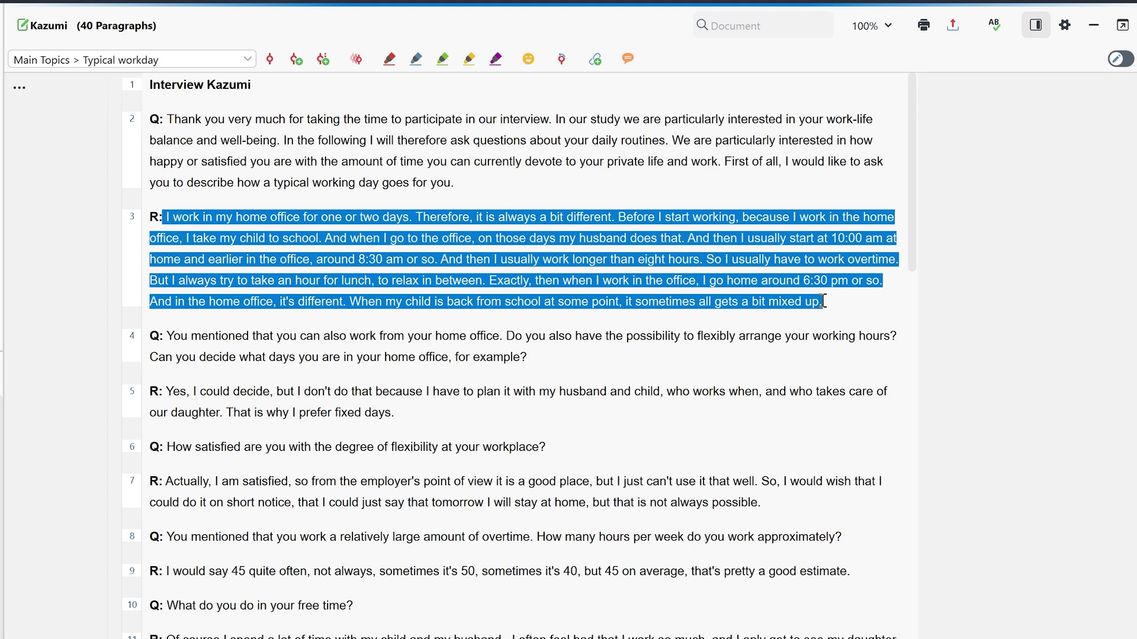
{"action": "right_click", "coordinate": [447, 222]}
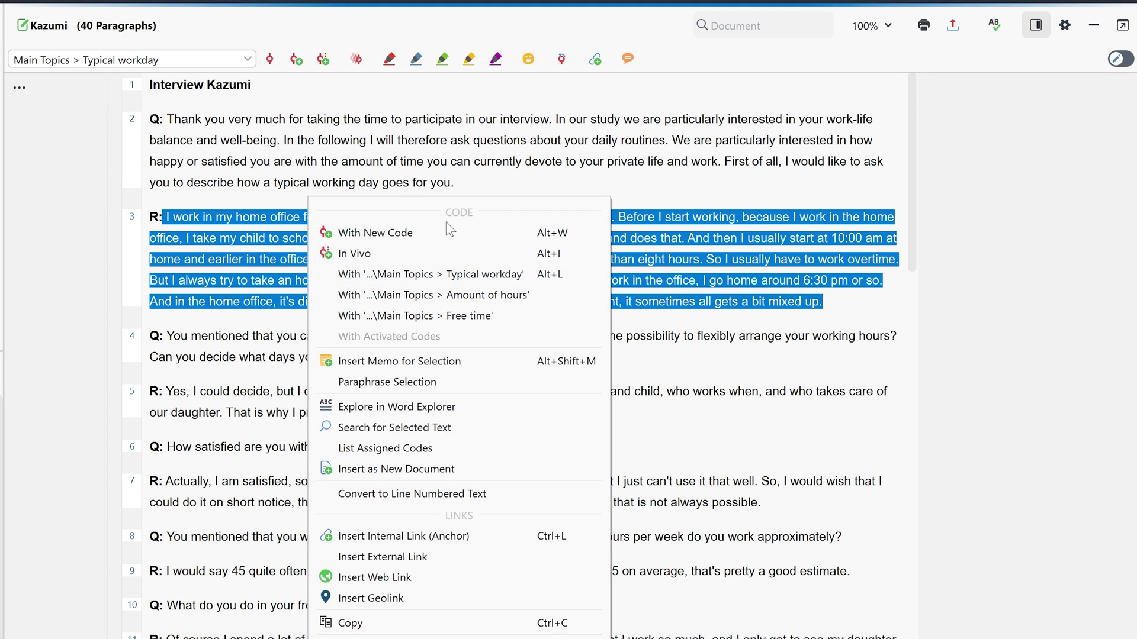
{"action": "left_click", "coordinate": [529, 280]}
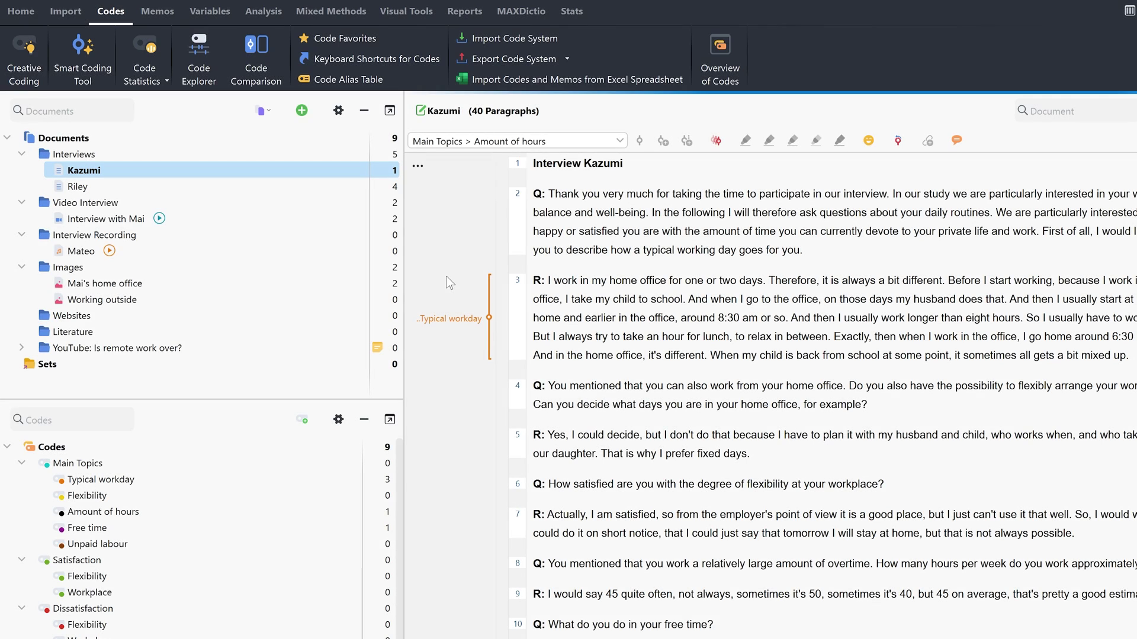
{"action": "left_click", "coordinate": [346, 39]}
- Add the three Main Topics codes to favorites, then add Flexibility and Amount of hours to paragraph 3's segment
{"action": "left_click_drag", "start_coordinate": [101, 480], "coordinate": [636, 308]}
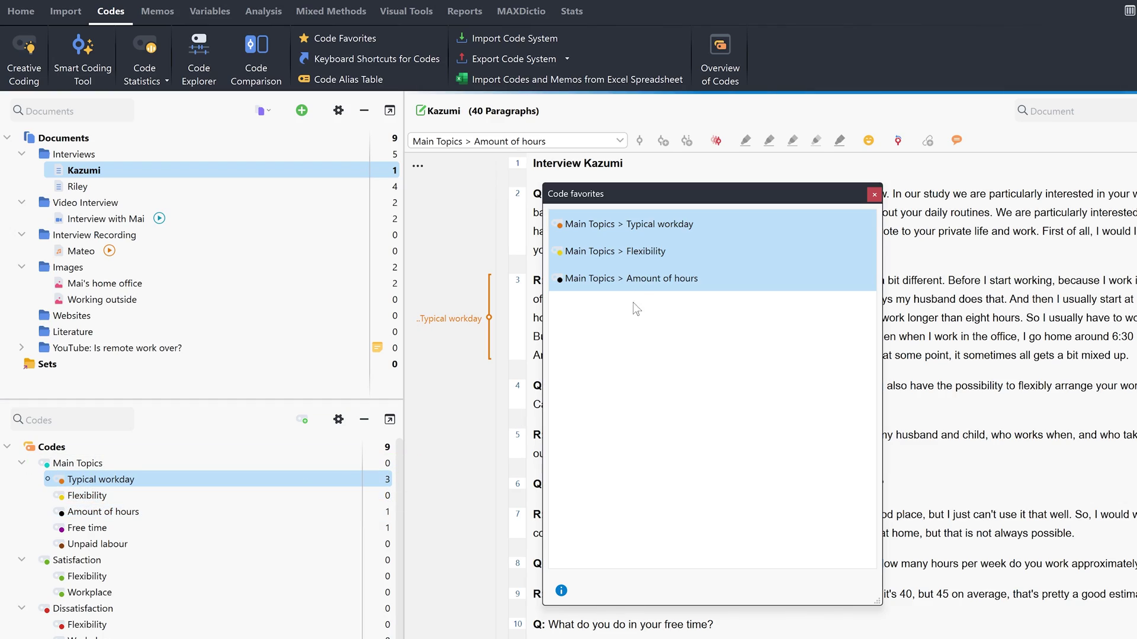
{"action": "left_click_drag", "start_coordinate": [668, 196], "coordinate": [193, 161]}
{"action": "left_click", "coordinate": [413, 294]}
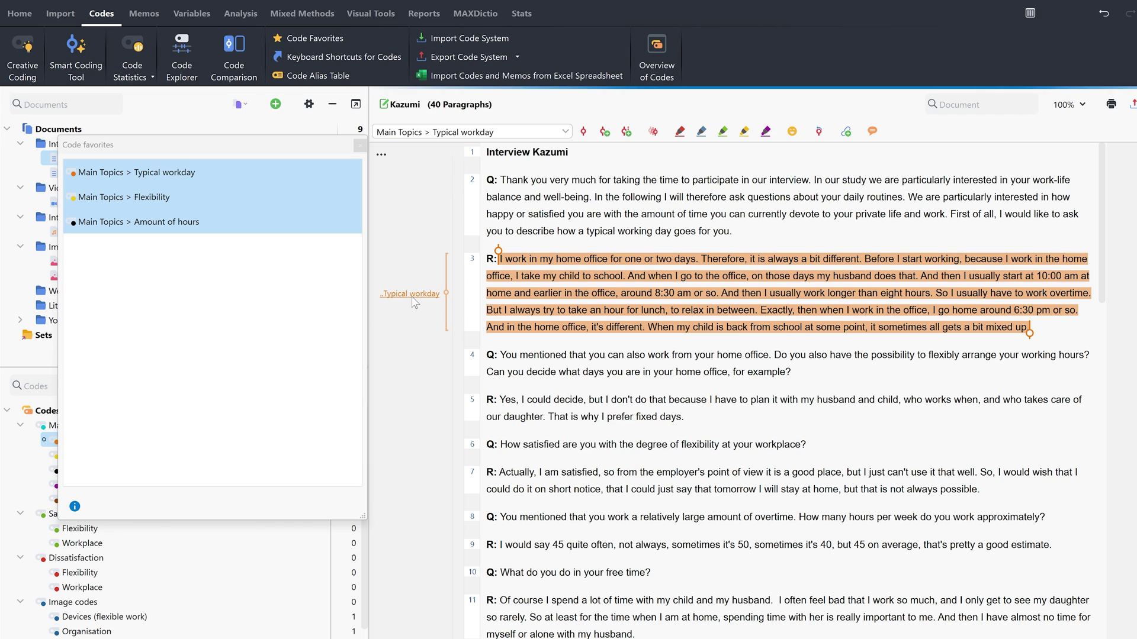
{"action": "left_click", "coordinate": [187, 201]}
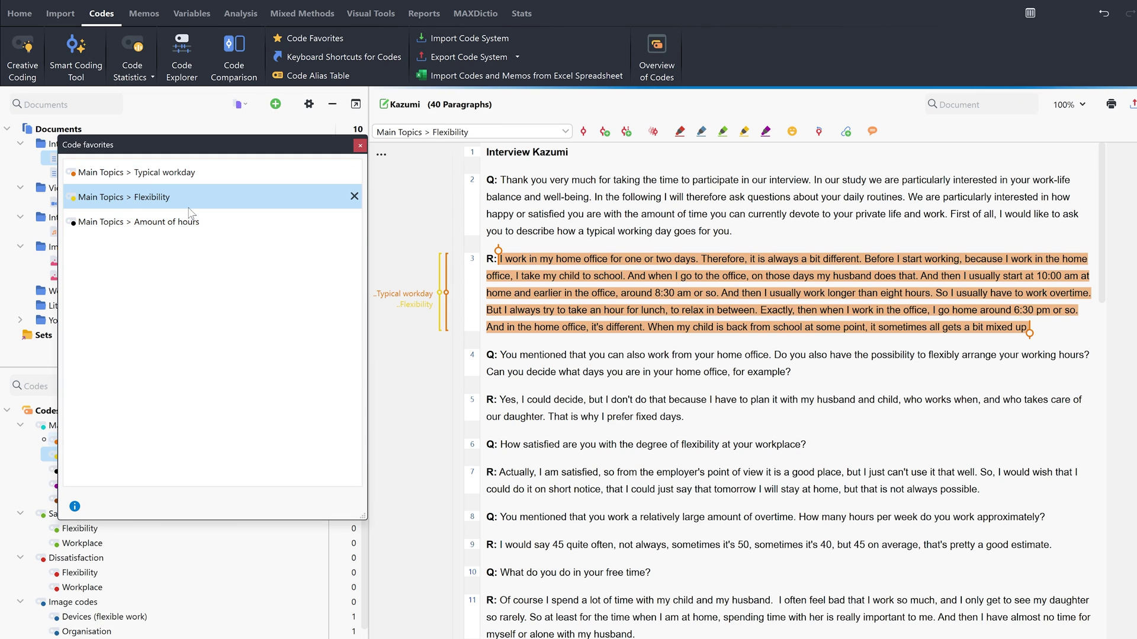
{"action": "left_click", "coordinate": [190, 224]}
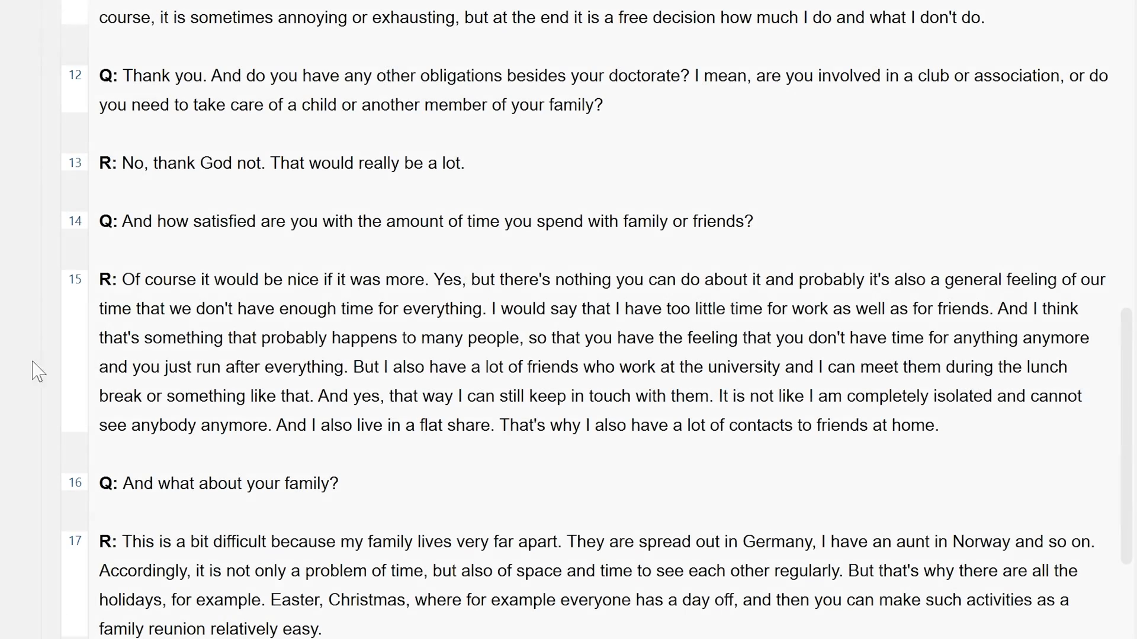
- Code the paragraph 15 answer with Flexibility, Amount of hours and Free time
{"action": "left_click_drag", "start_coordinate": [120, 283], "coordinate": [936, 419]}
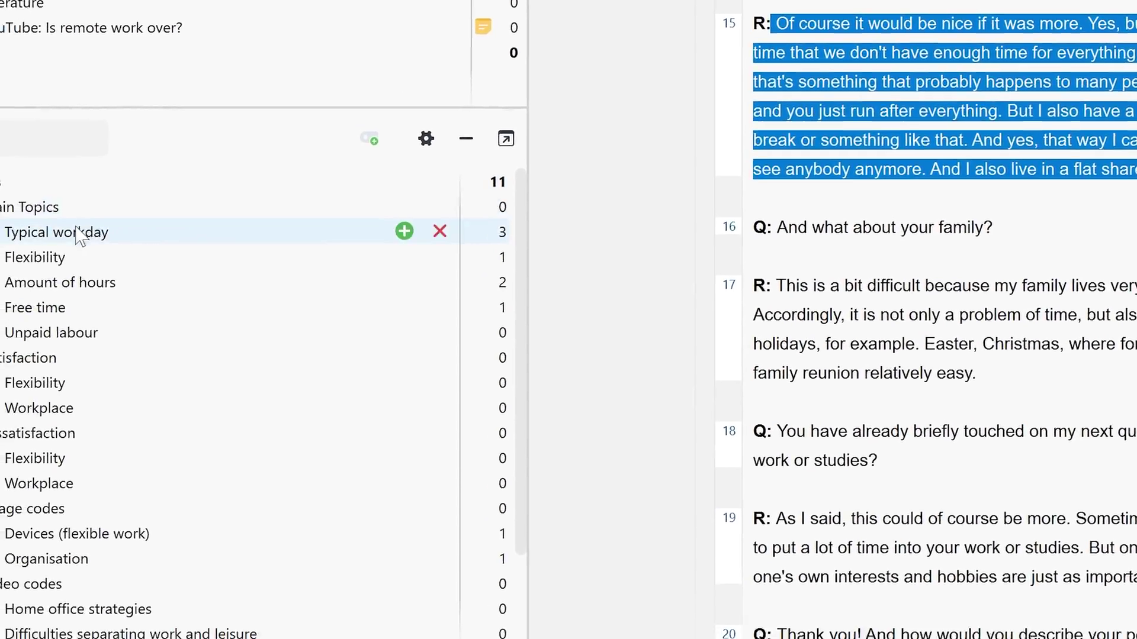
{"action": "left_click", "coordinate": [46, 258]}
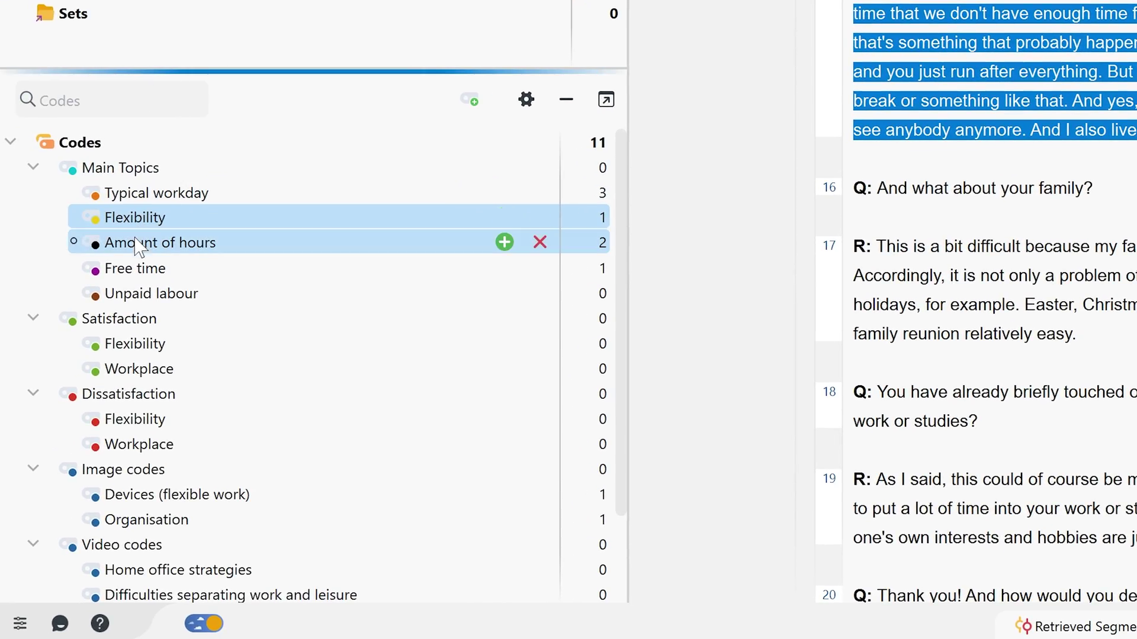
{"action": "left_click", "coordinate": [43, 282], "text": "ctrl"}
{"action": "left_click", "coordinate": [44, 308], "text": "ctrl"}
{"action": "left_click_drag", "start_coordinate": [122, 240], "coordinate": [1065, 51]}
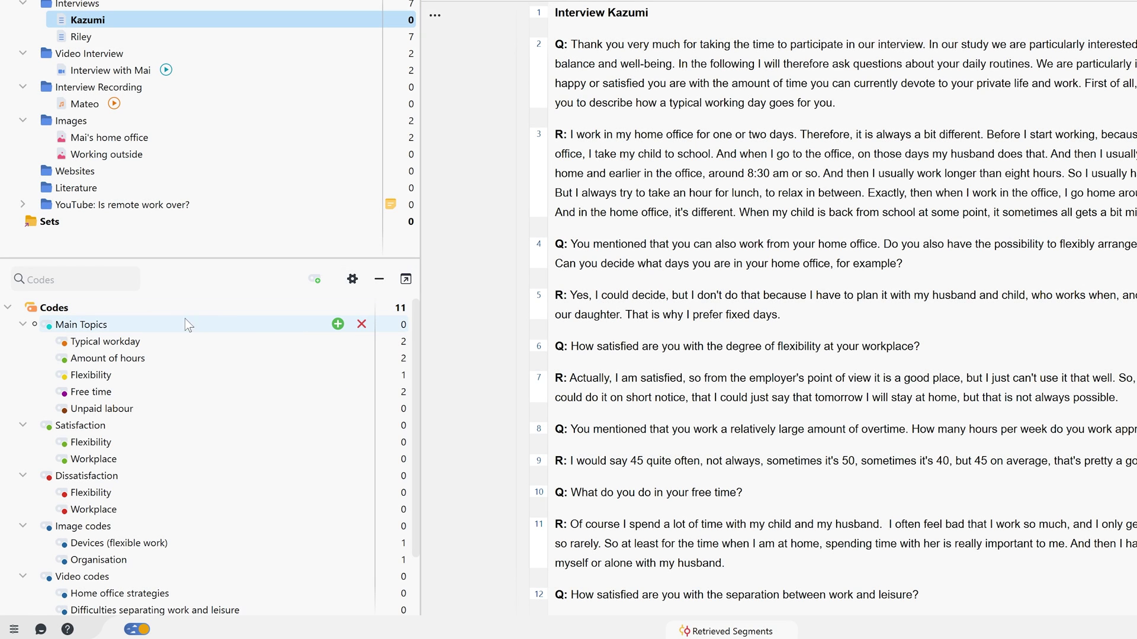
- Activate Typical workday and Amount of hours and apply both to the paragraph 3 answer
{"action": "left_click", "coordinate": [50, 342]}
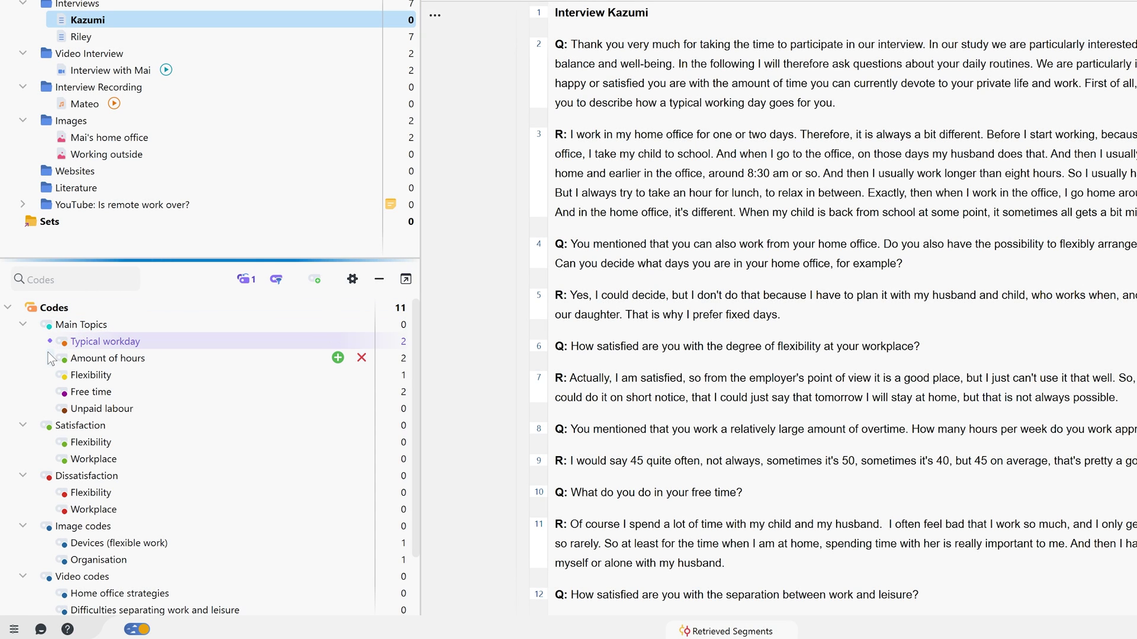
{"action": "left_click", "coordinate": [50, 358]}
{"action": "left_click_drag", "start_coordinate": [565, 141], "coordinate": [1136, 215]}
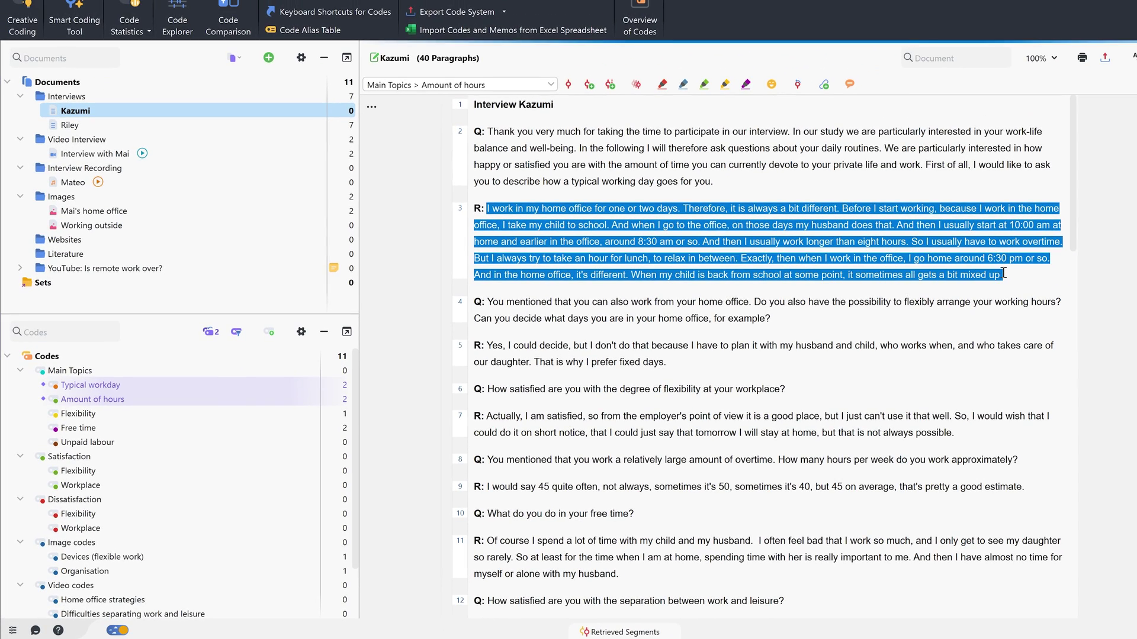
{"action": "right_click", "coordinate": [714, 231]}
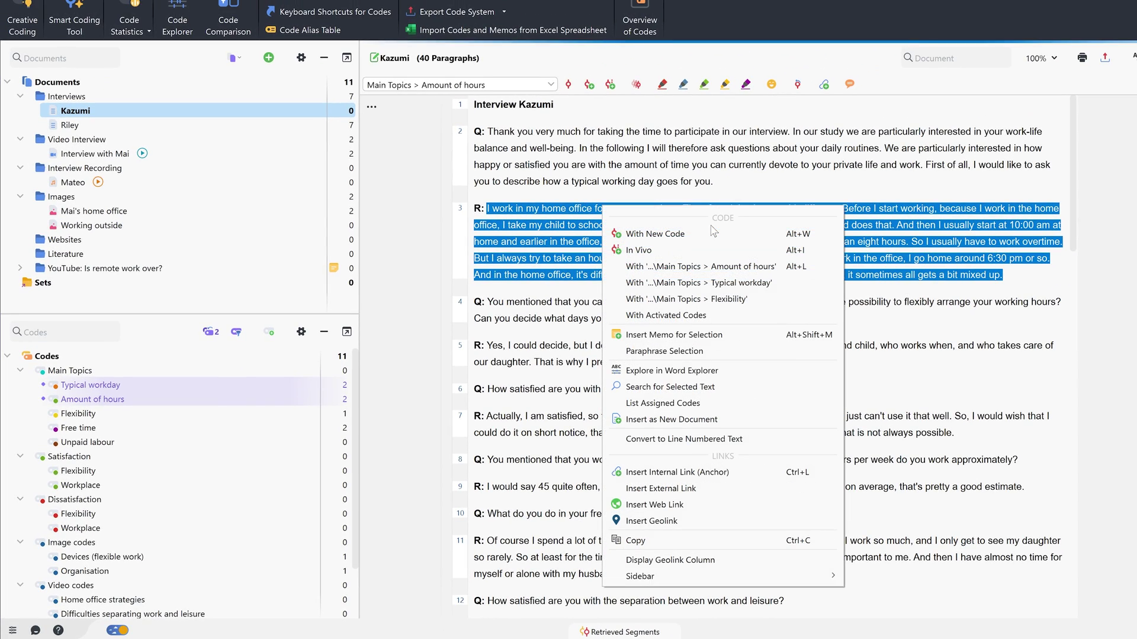
{"action": "left_click", "coordinate": [717, 315]}
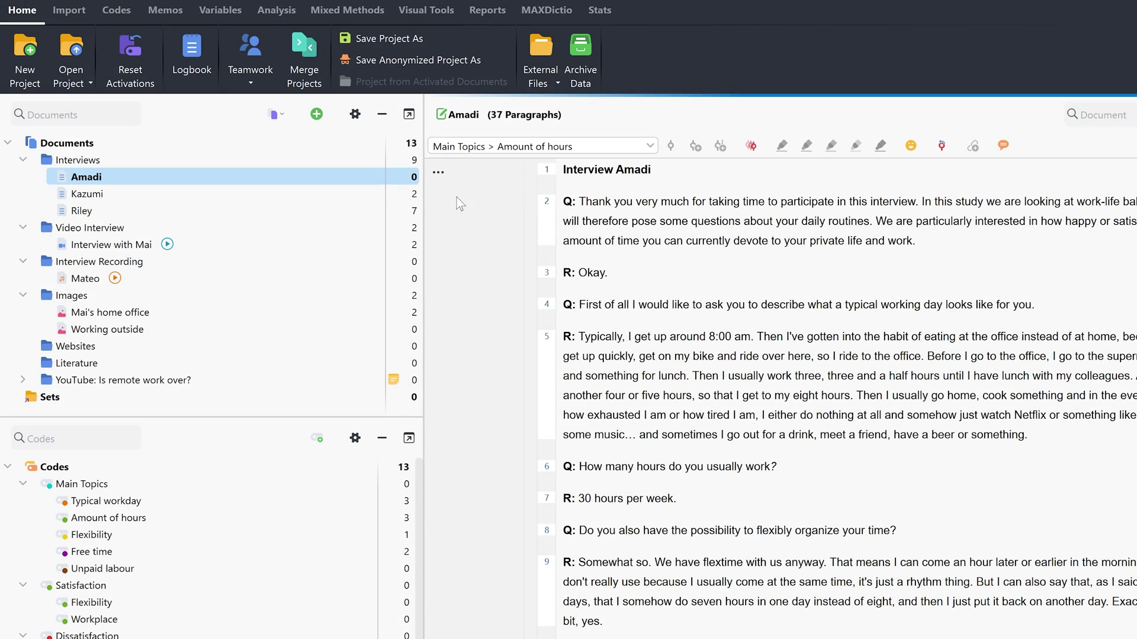
- Run a Text Search & Autocode search for the word 'work' across the documents
{"action": "left_click", "coordinate": [264, 10]}
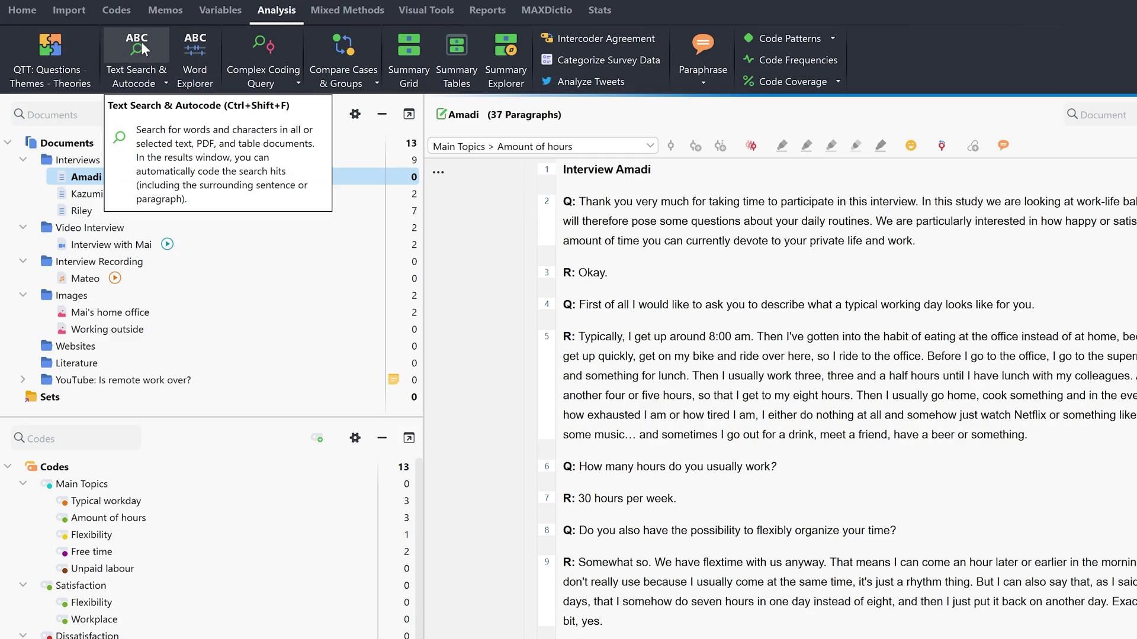
{"action": "left_click", "coordinate": [141, 41]}
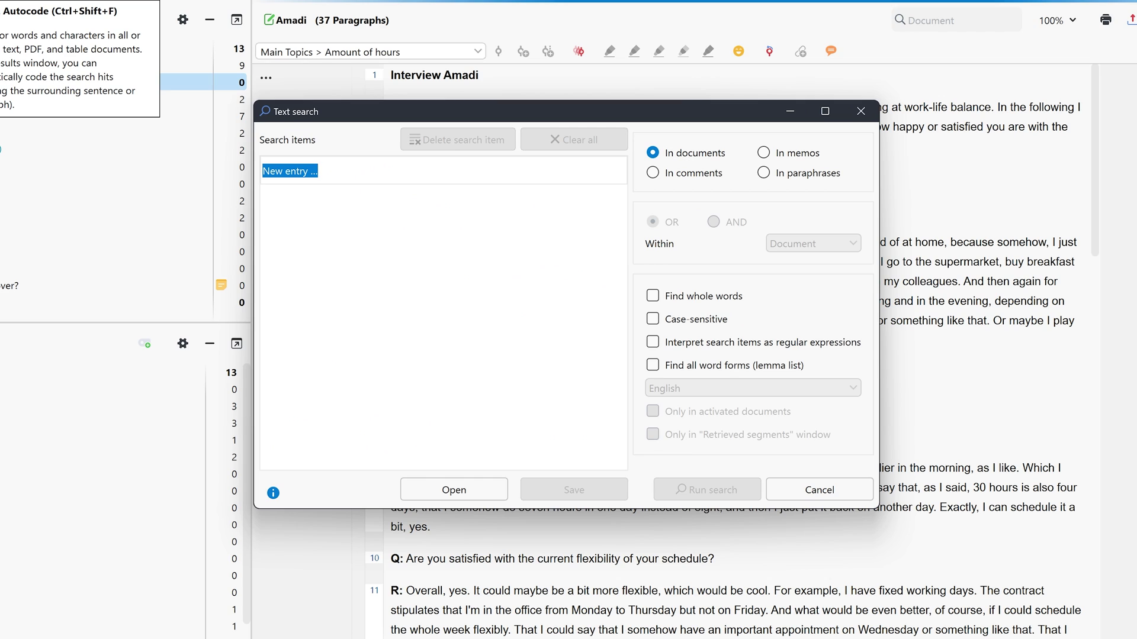
{"action": "type", "text": "work"}
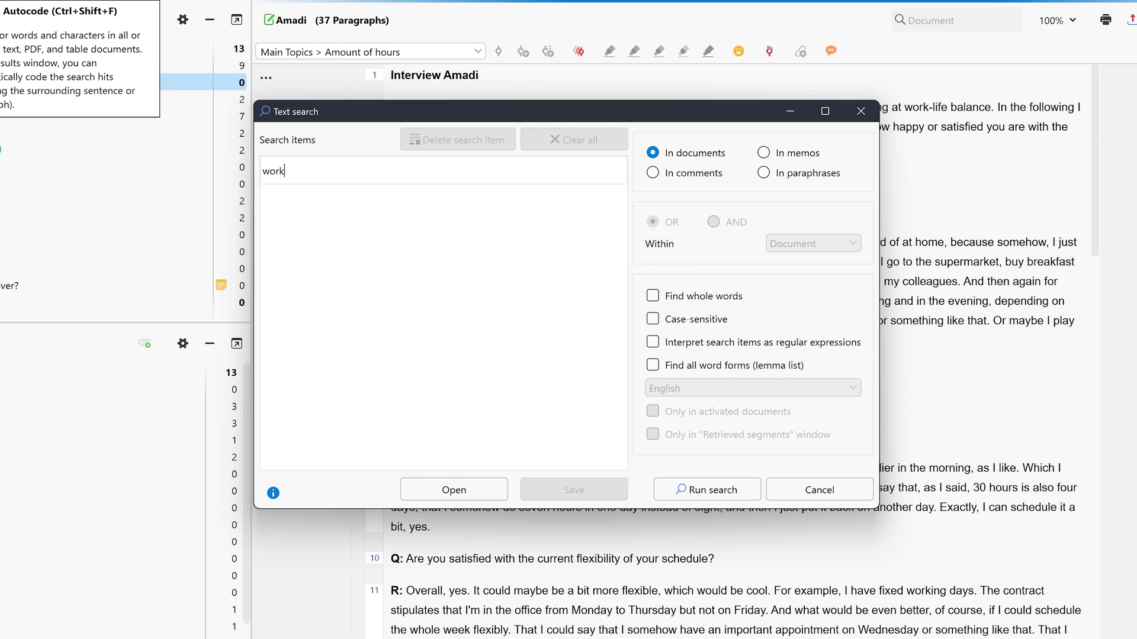
{"action": "key", "text": "Return"}
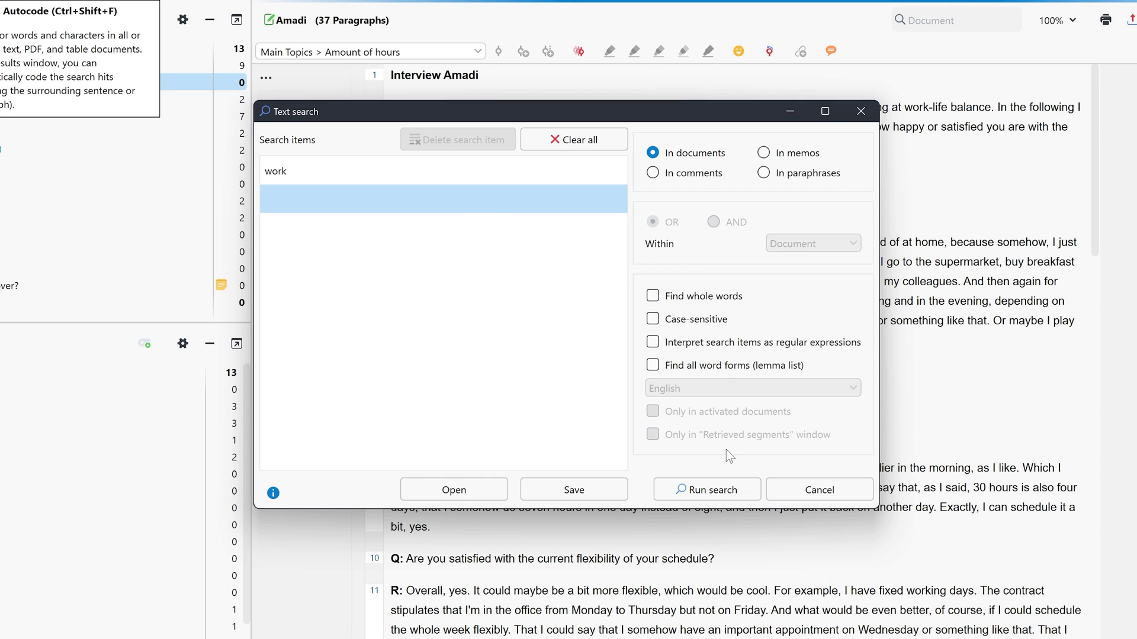
{"action": "left_click", "coordinate": [740, 484]}
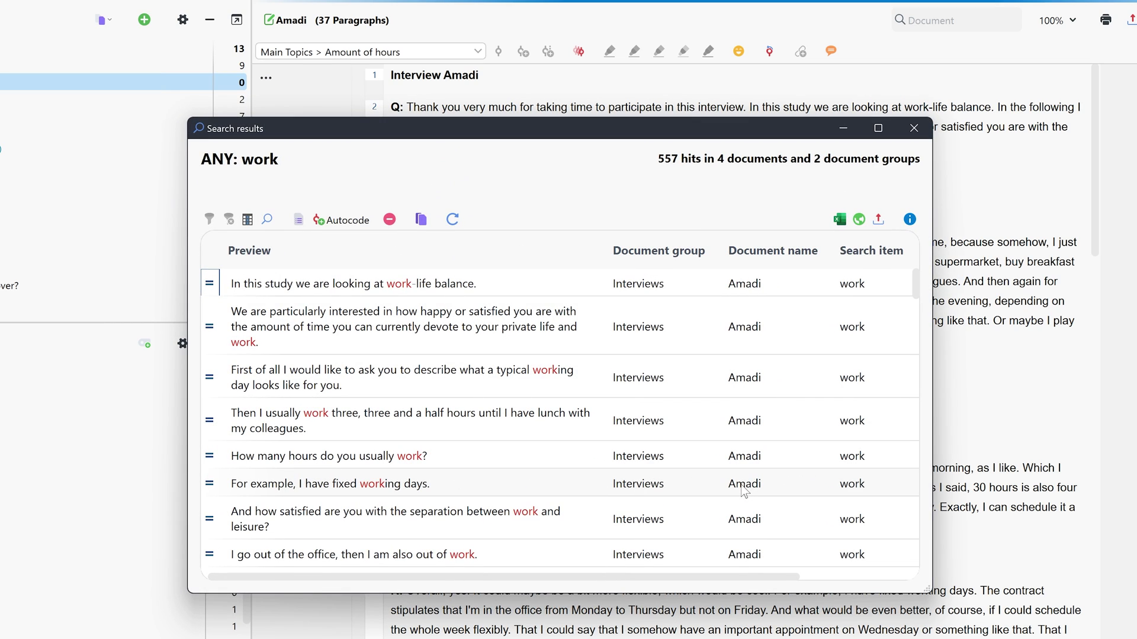
- Autocode all 557 'work' hits with a new code
{"action": "left_click", "coordinate": [335, 222]}
{"action": "left_click", "coordinate": [478, 264]}
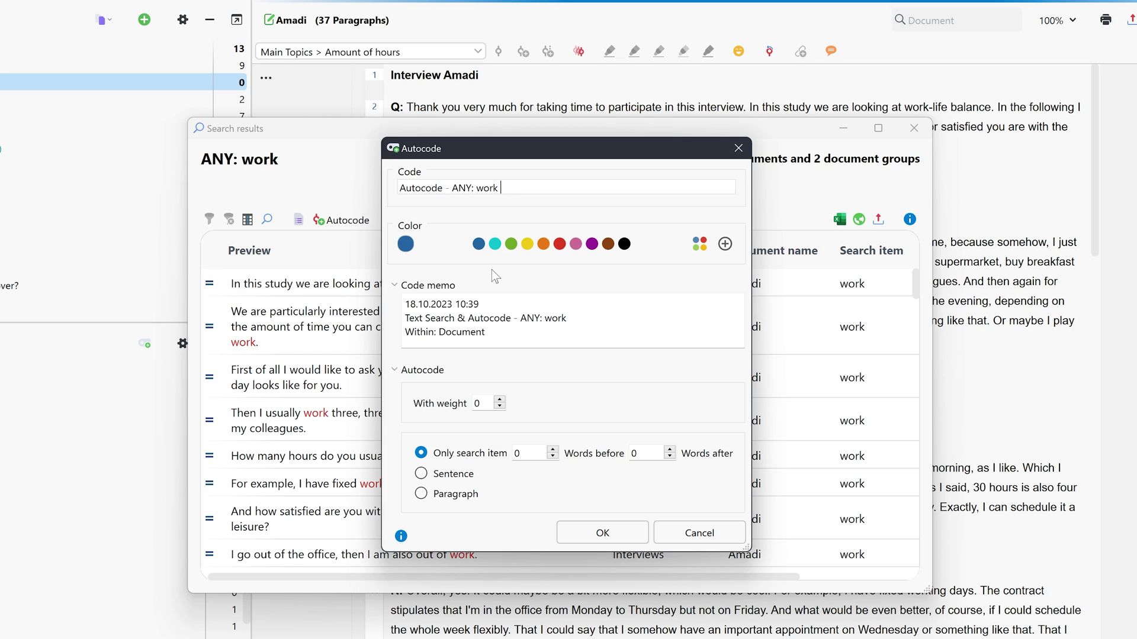
{"action": "left_click", "coordinate": [622, 532]}
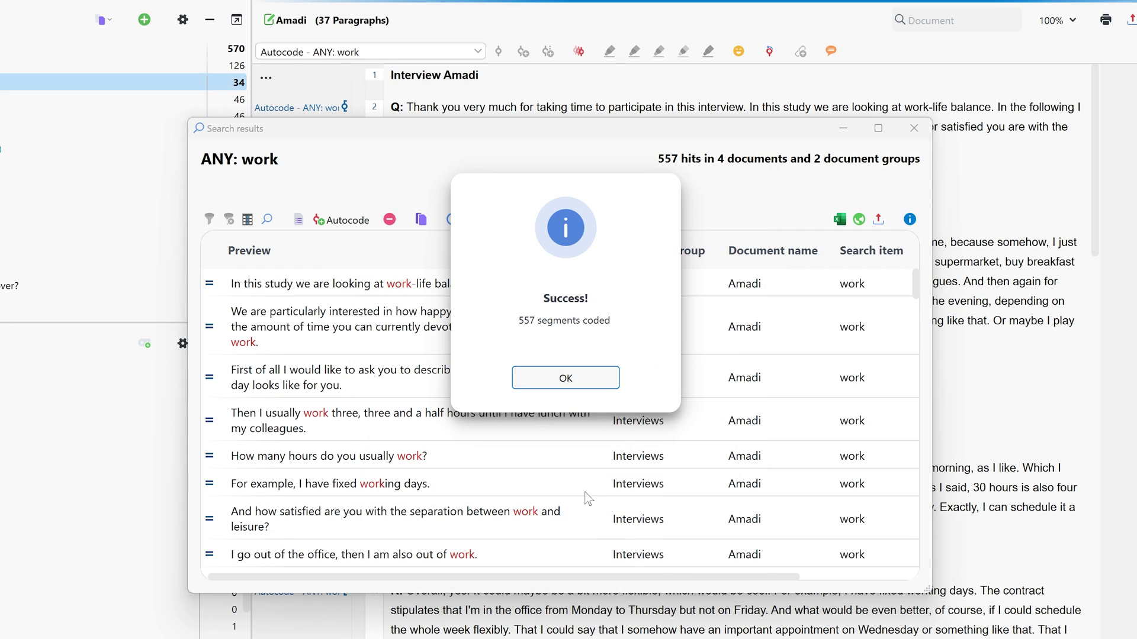
{"action": "left_click", "coordinate": [560, 380]}
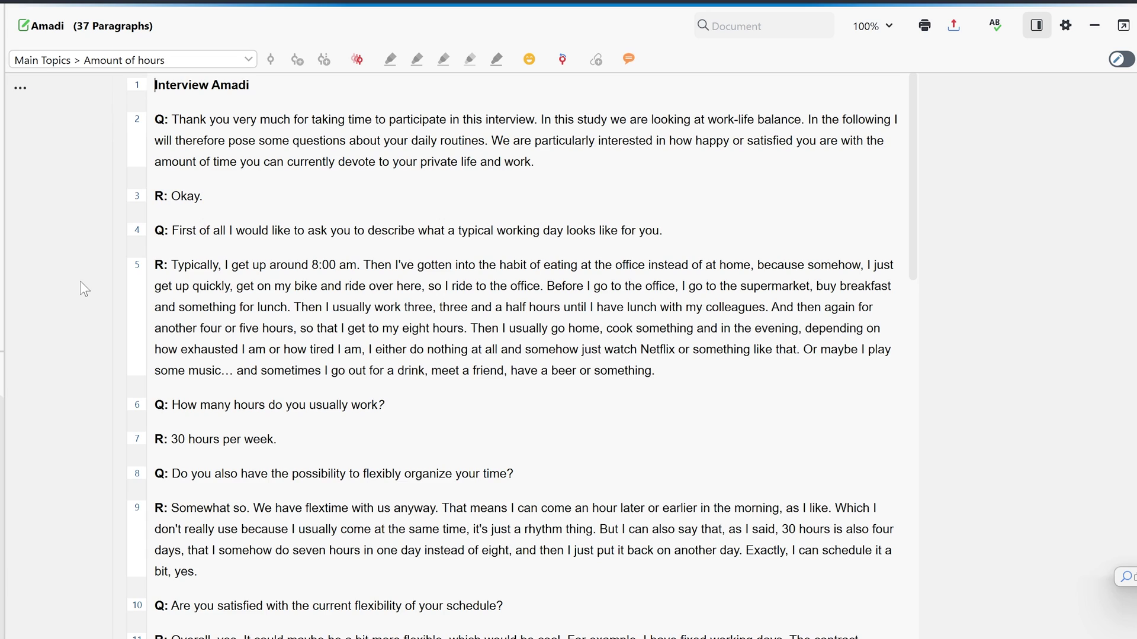
- Color-code paragraph 5's first sentence red, the breakfast and lunch sentences blue, and the working-hours sentences green
{"action": "left_click_drag", "start_coordinate": [171, 265], "coordinate": [360, 267]}
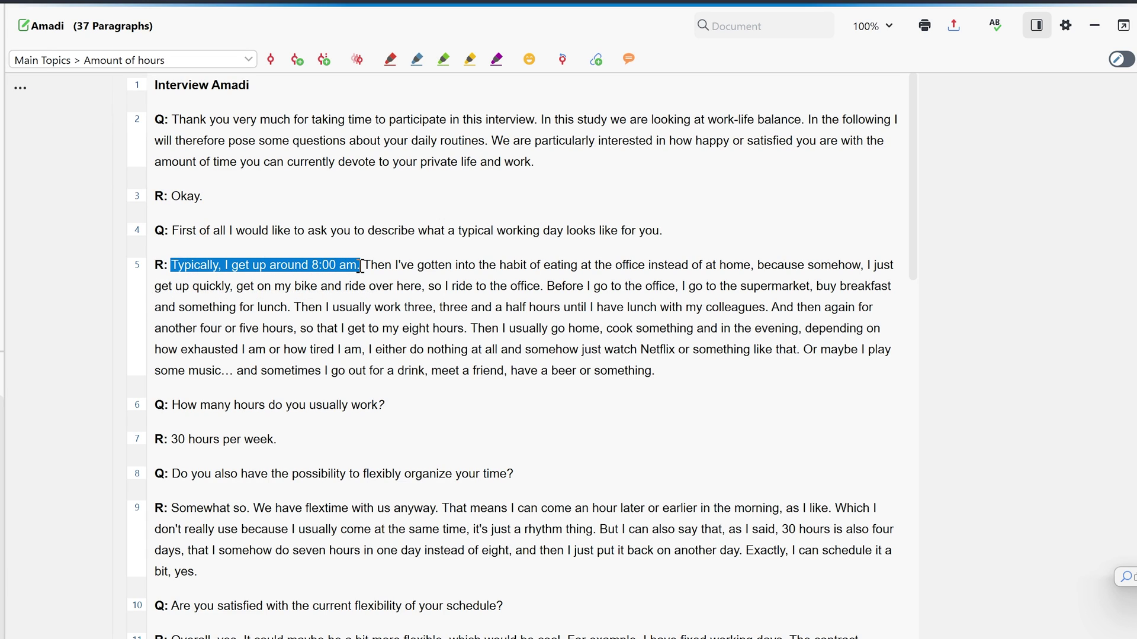
{"action": "left_click", "coordinate": [390, 58]}
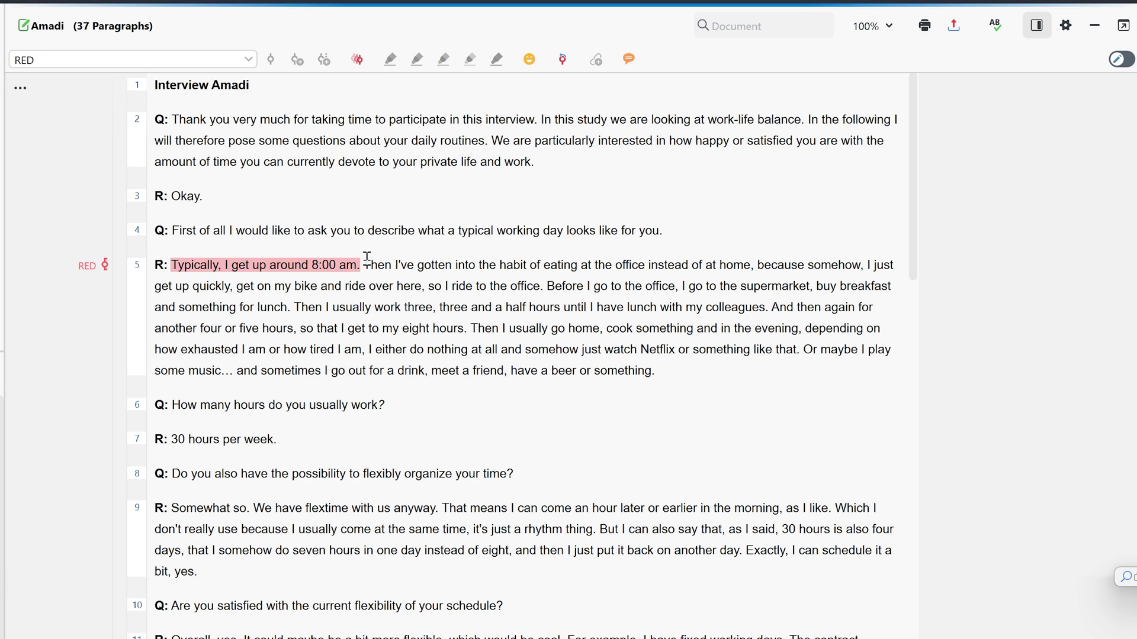
{"action": "left_click_drag", "start_coordinate": [367, 258], "coordinate": [294, 308]}
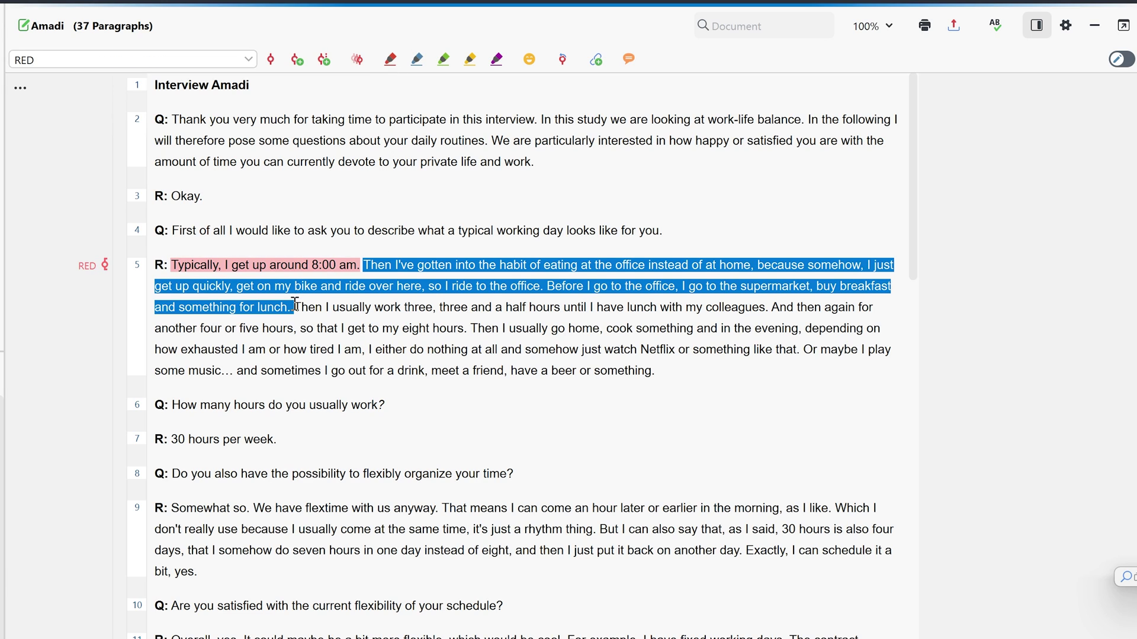
{"action": "left_click", "coordinate": [417, 58]}
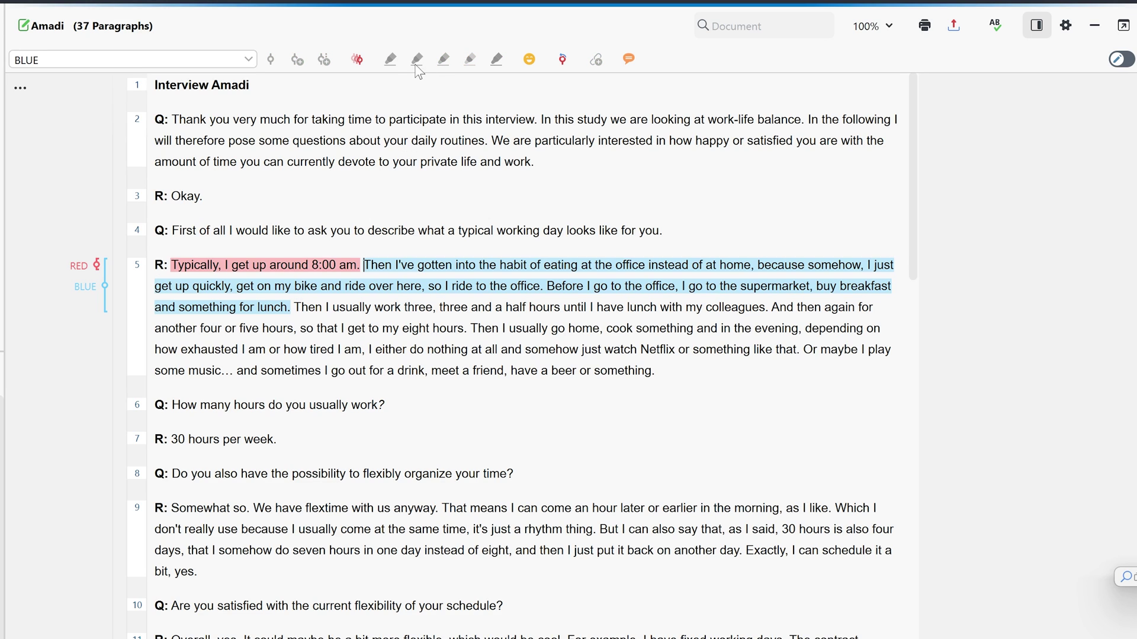
{"action": "left_click_drag", "start_coordinate": [295, 307], "coordinate": [468, 326]}
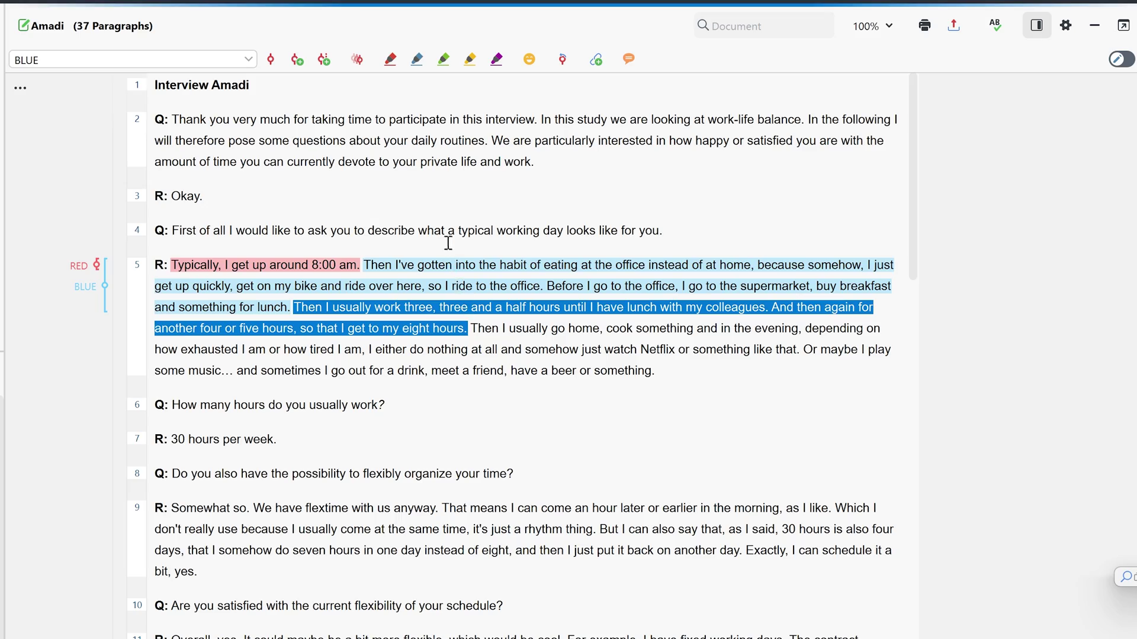
{"action": "left_click", "coordinate": [444, 58]}
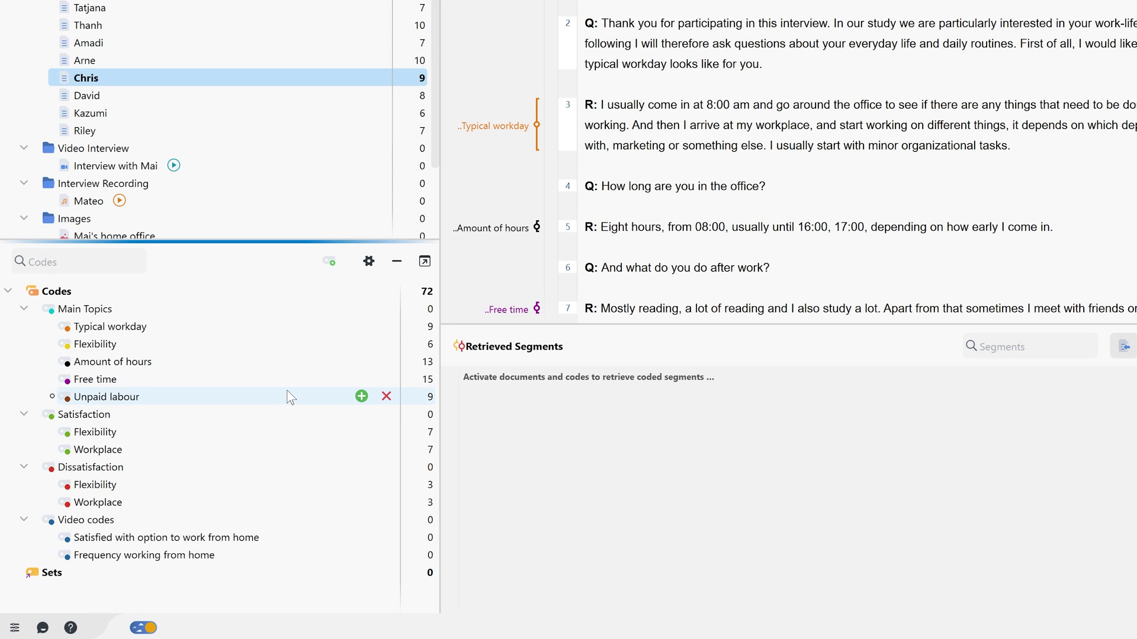
- Activate the Flexibility and Typical workday codes plus three interview documents to retrieve their coded segments
{"action": "left_click", "coordinate": [52, 344]}
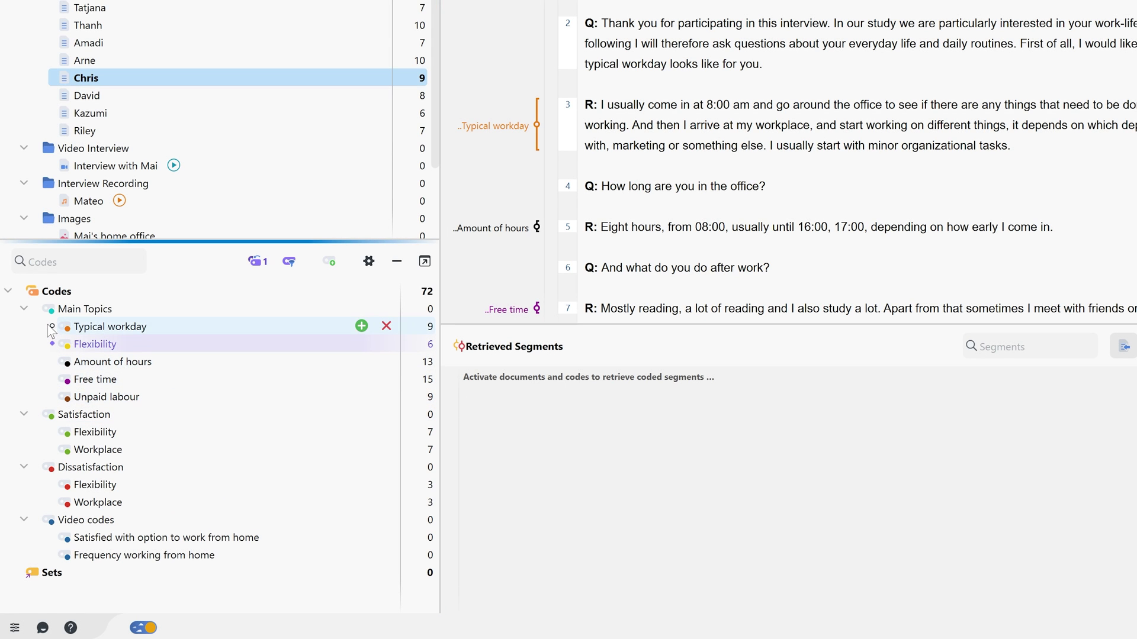
{"action": "left_click", "coordinate": [52, 327]}
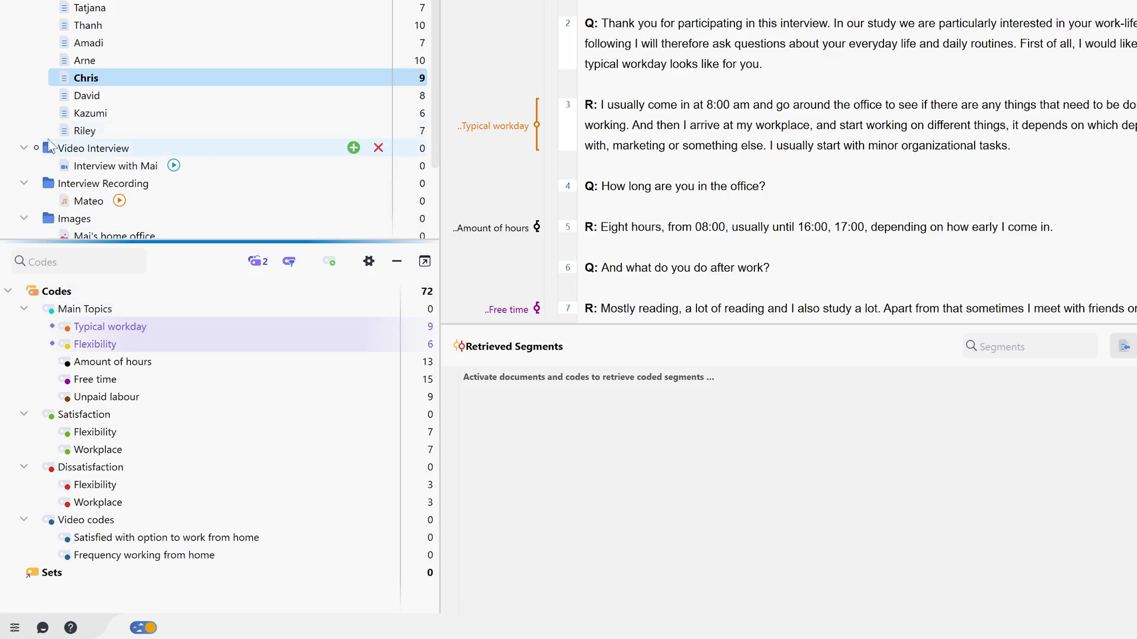
{"action": "left_click", "coordinate": [51, 78]}
{"action": "left_click", "coordinate": [52, 60]}
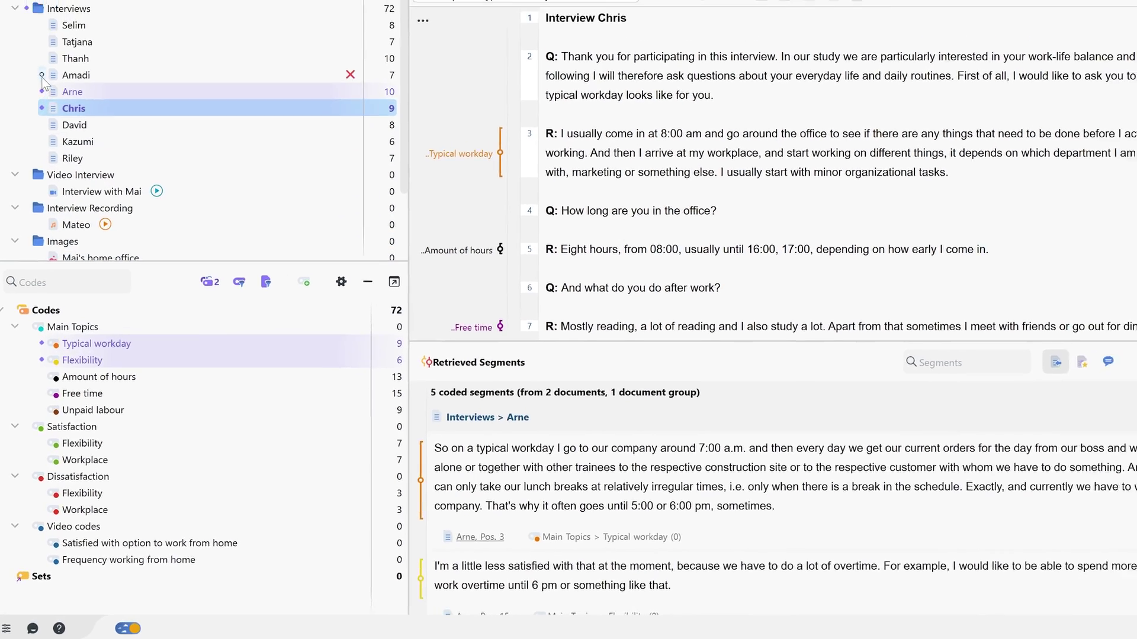
{"action": "left_click", "coordinate": [52, 43]}
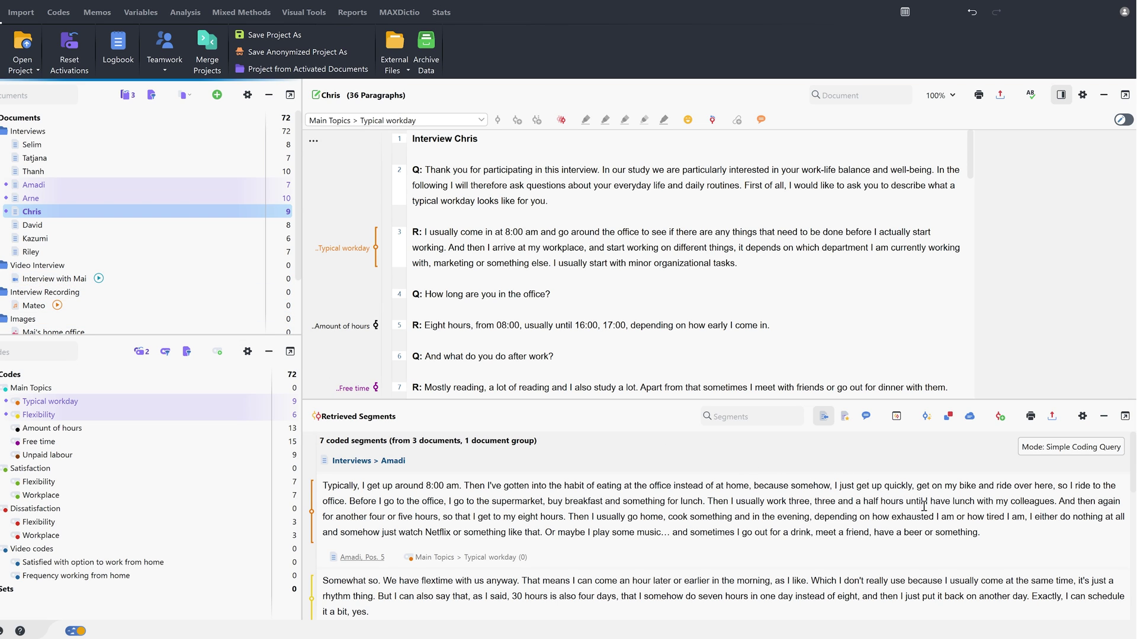
{"action": "scroll", "coordinate": [989, 535], "scroll_direction": "down", "scroll_amount": 3}
{"action": "scroll", "coordinate": [989, 535], "scroll_direction": "down", "scroll_amount": 10}
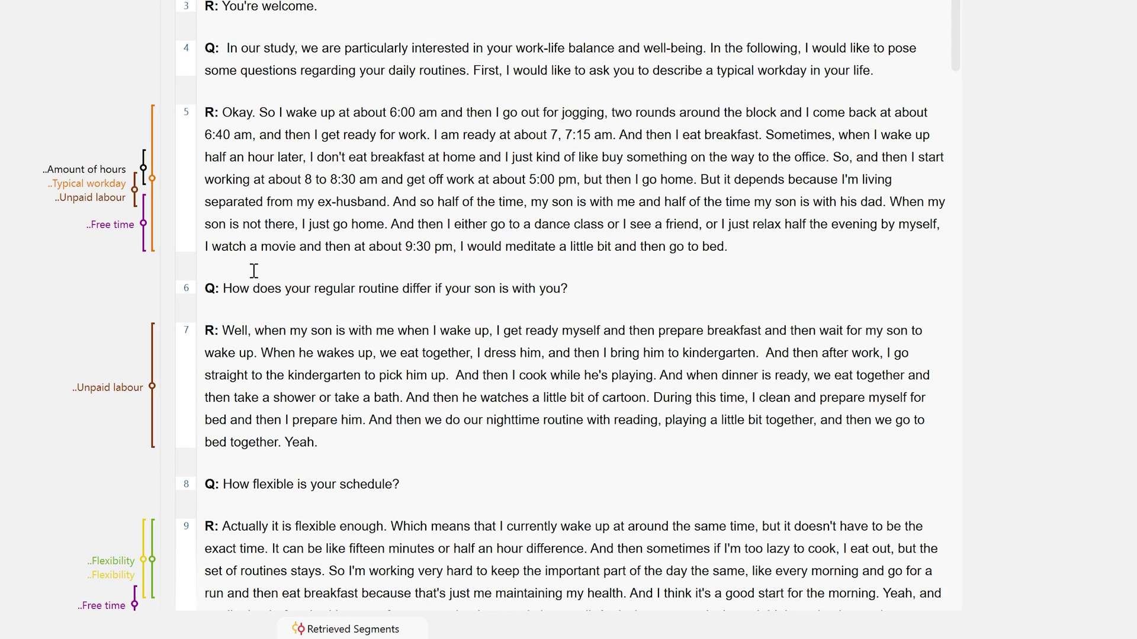
- Hide the brown and black codes (Amount of hours, Unpaid labour) from the code margin display
{"action": "double_click", "coordinate": [99, 213]}
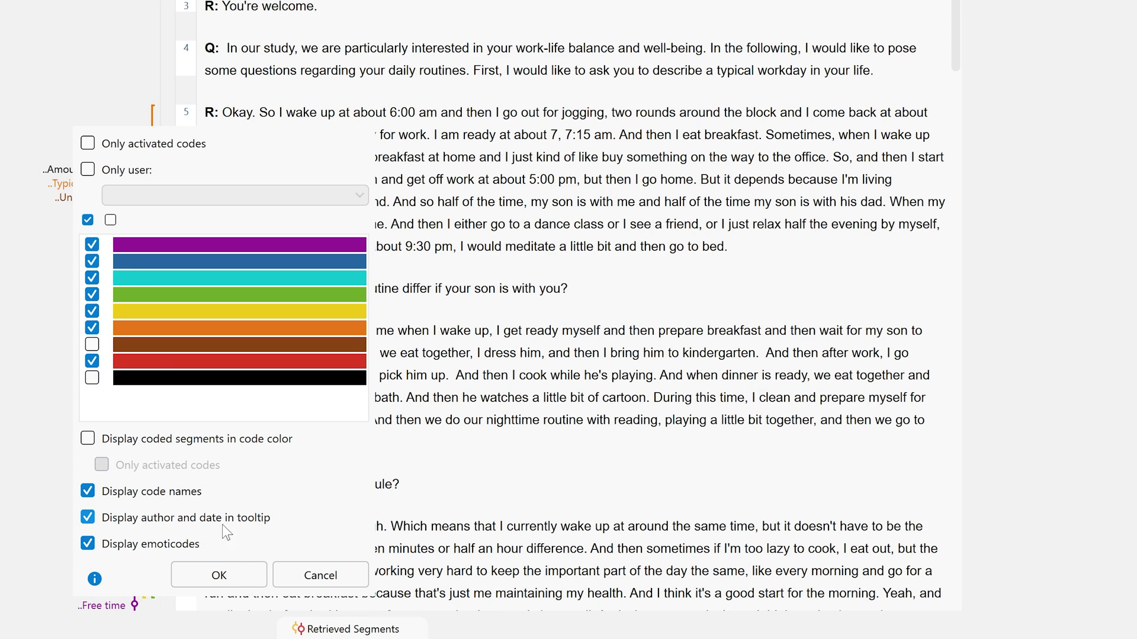
{"action": "left_click", "coordinate": [219, 574]}
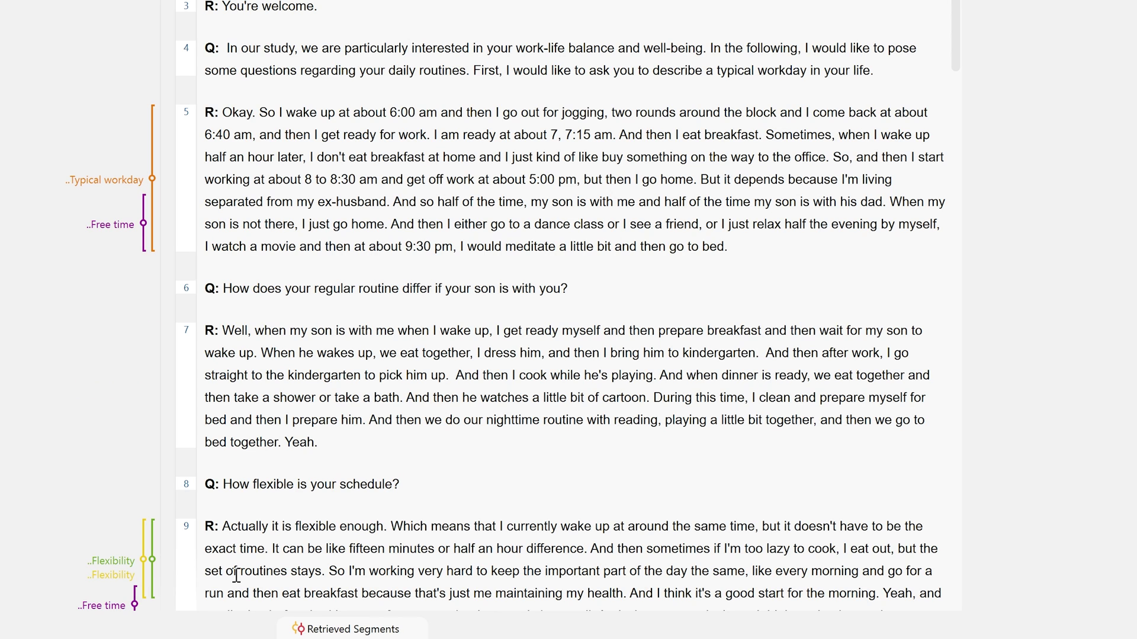